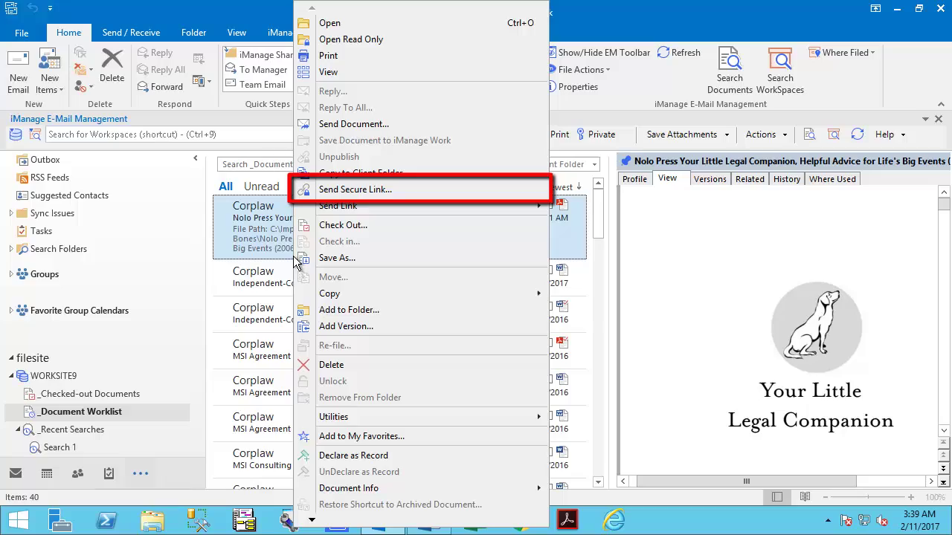
Email the Nolo Press PDF's secure link to the recipient with subject 'Please Review'.
click(356, 189)
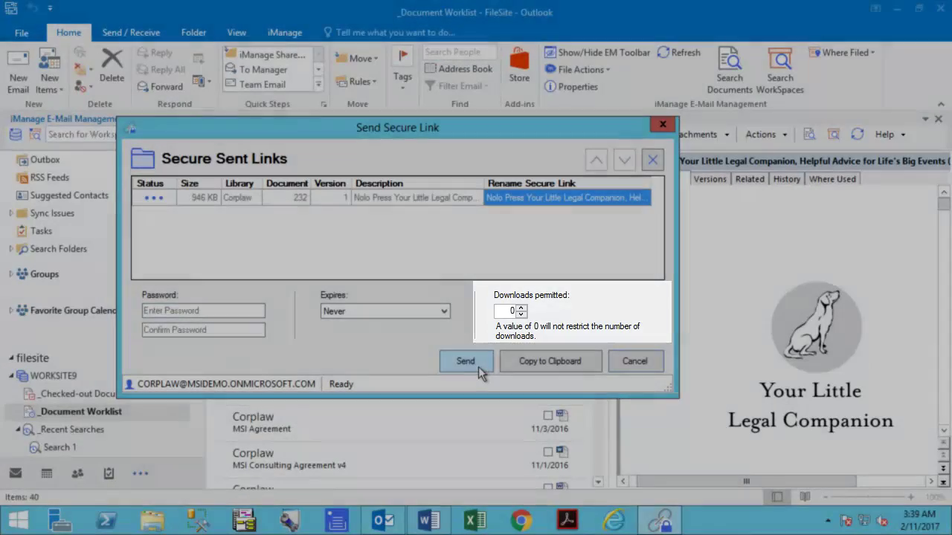
click(478, 366)
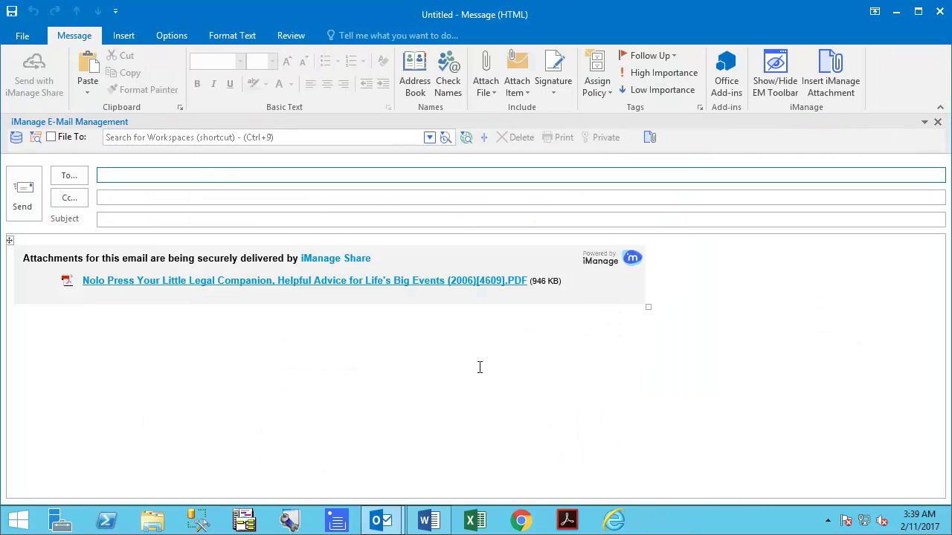
text(rwin)
key(Return)
key(Tab)
key(Tab)
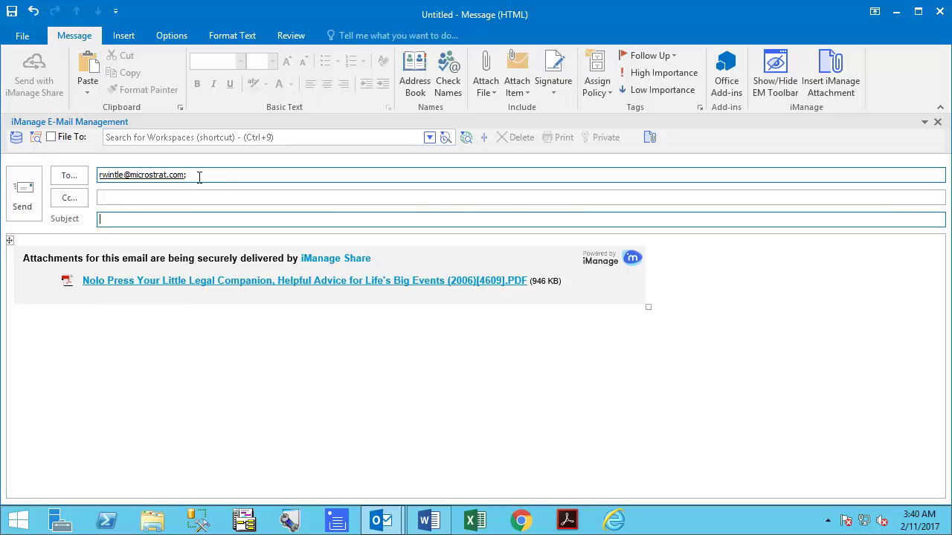
text(Please Review)
click(24, 192)
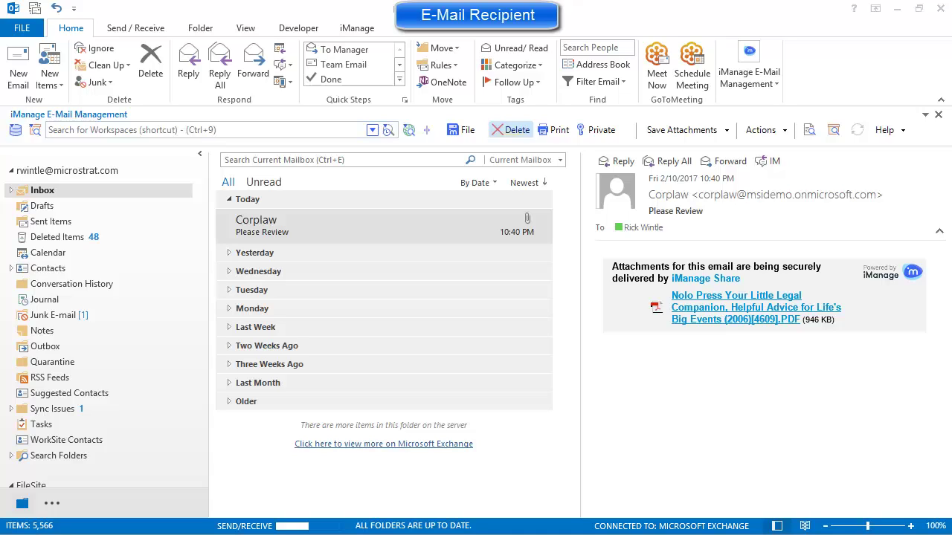
Open Corplaw's Please Review email and download the Nolo Press PDF from its iManage Share page.
double_click(310, 239)
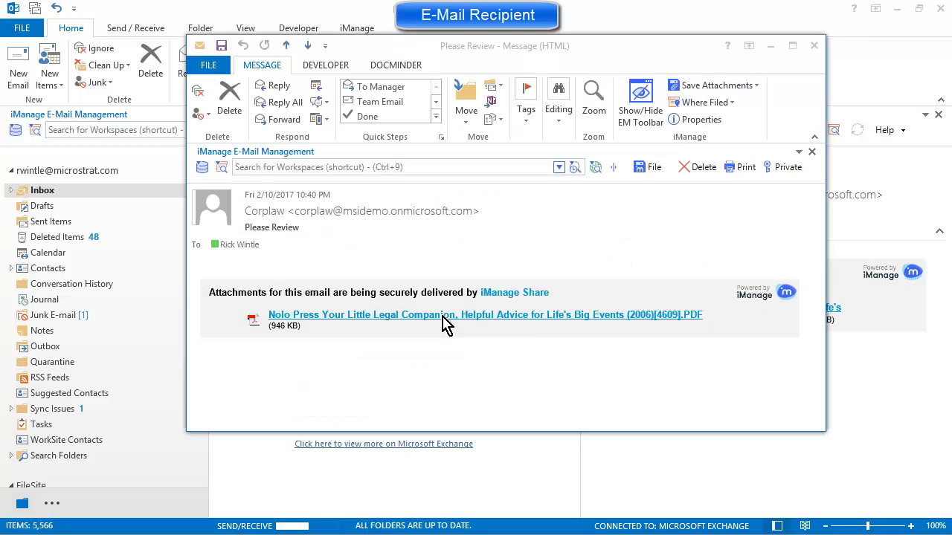
click(446, 322)
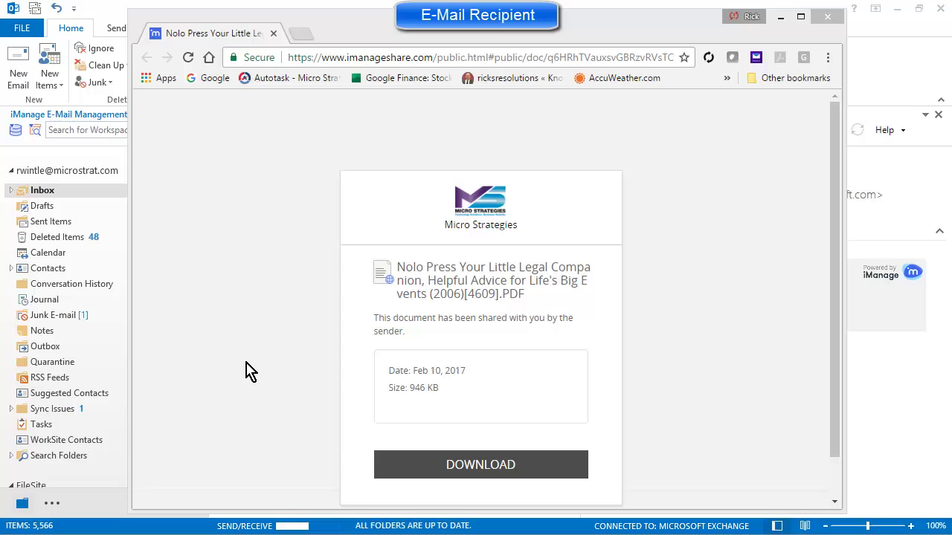
click(536, 475)
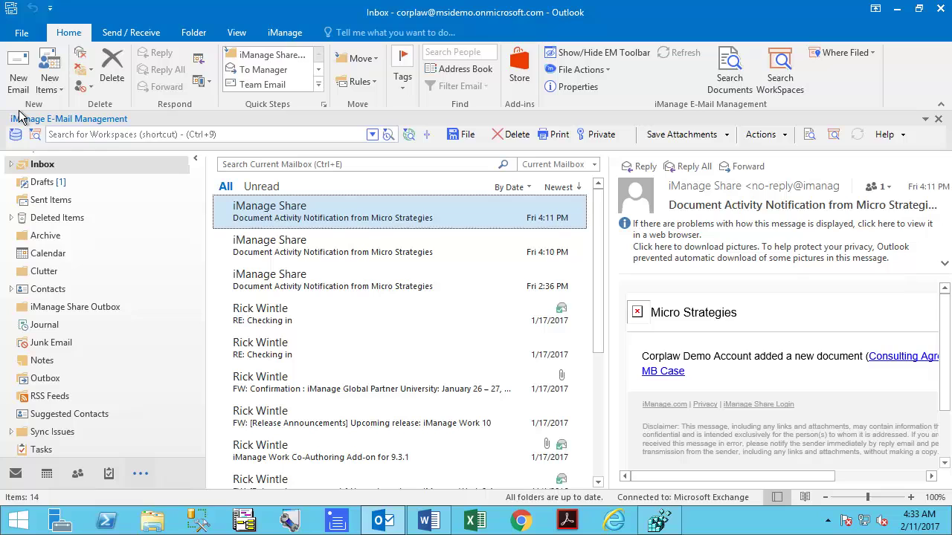
Start a new email to the recipient with subject 'Please Review...'.
click(19, 84)
text(rw)
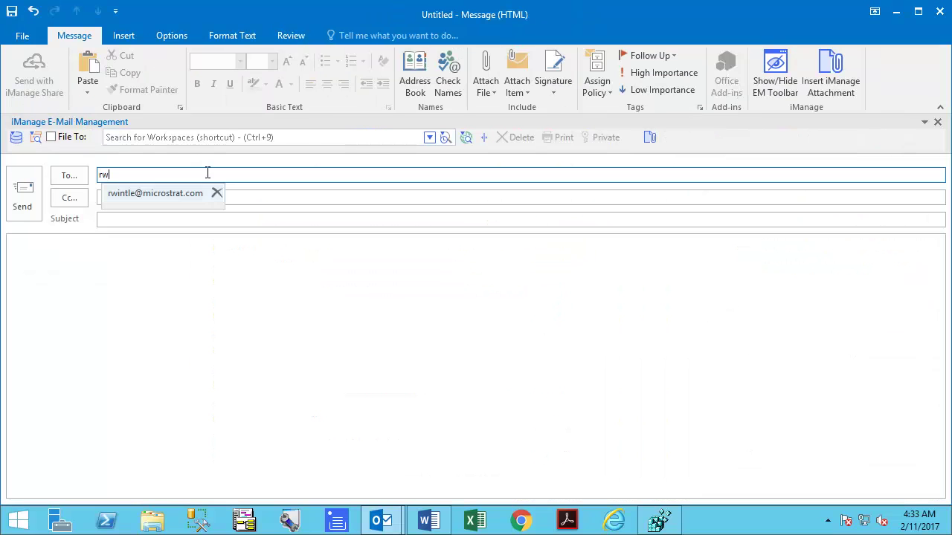
key(Return)
key(Tab)
key(Tab)
text(Please Review...)
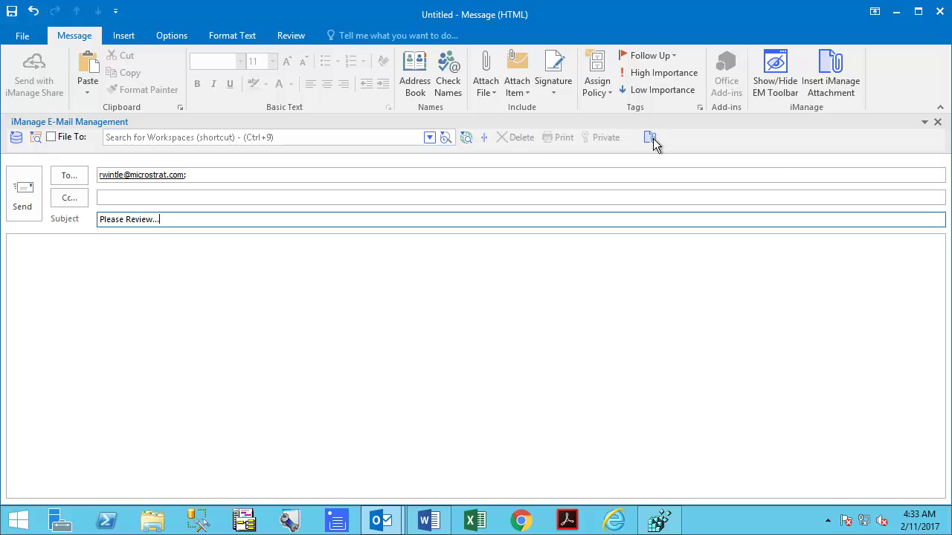
Attach a copy of the Nolo Press document and send it through iManage Share for all attachments.
click(650, 139)
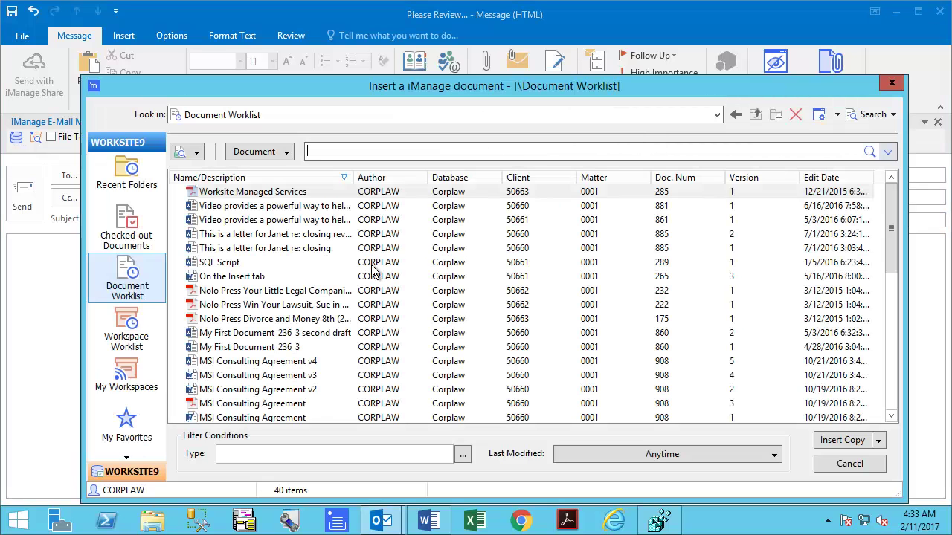
click(310, 290)
click(829, 445)
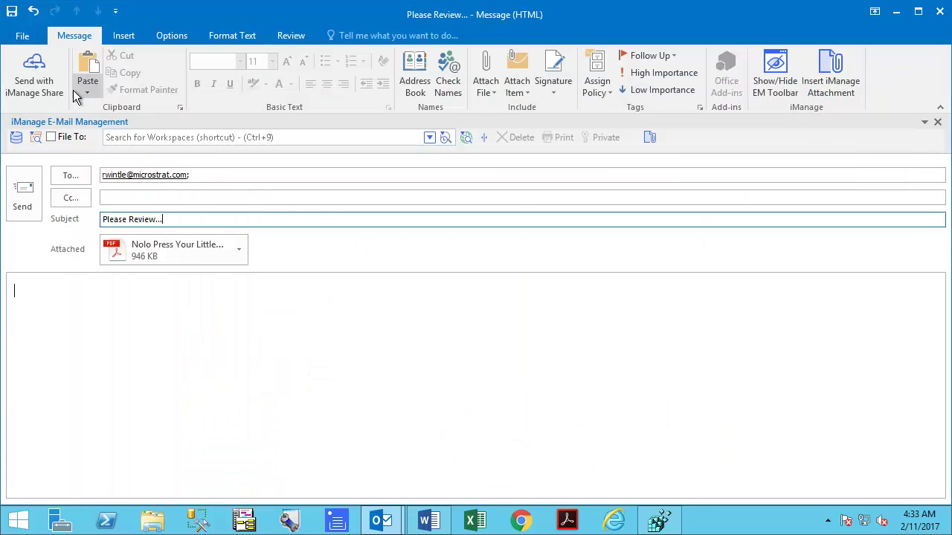
click(34, 81)
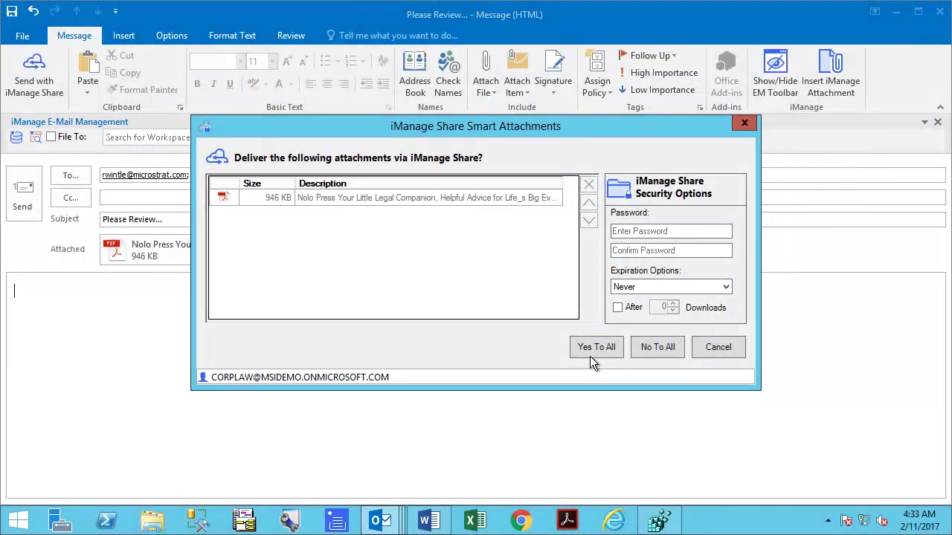
click(594, 347)
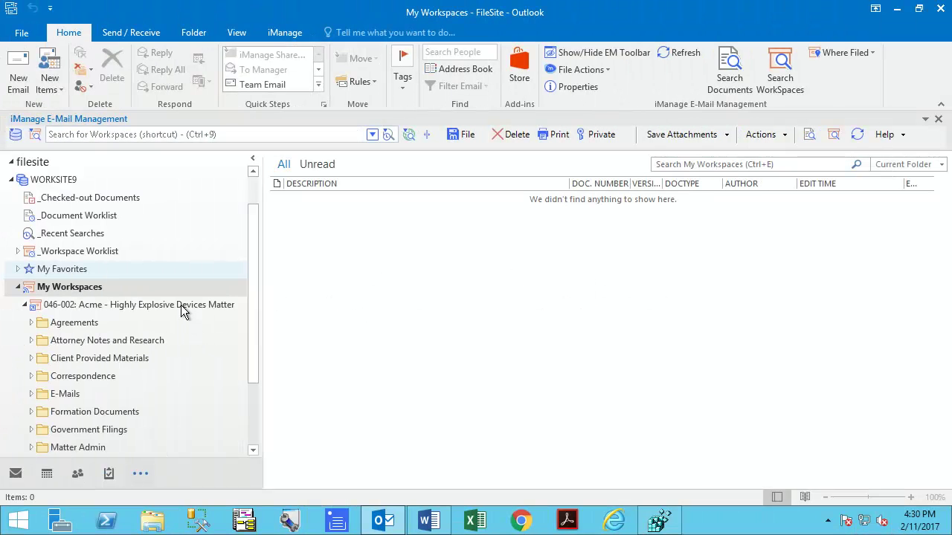
Start a new iManage Share folder for the Acme workspace, keeping the suggested name.
click(180, 305)
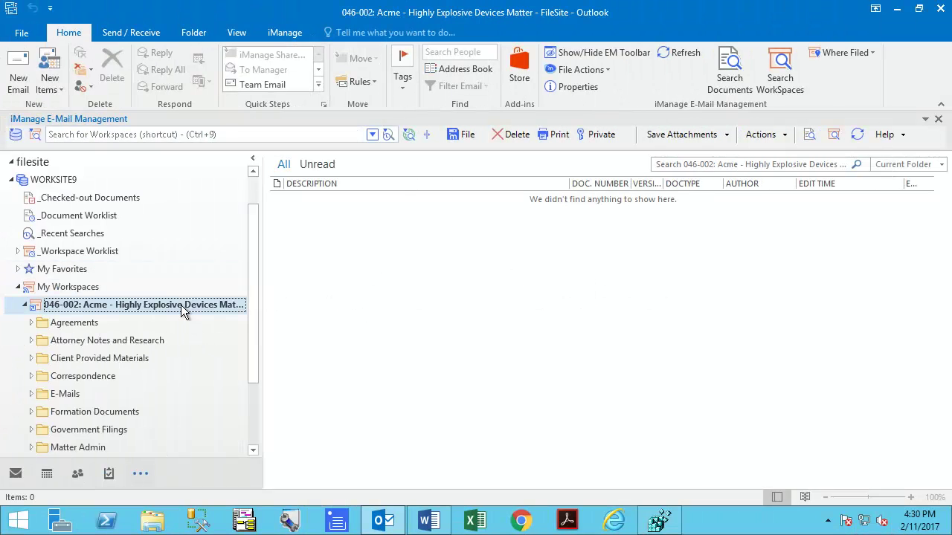
right_click(180, 305)
mouse_move(293, 218)
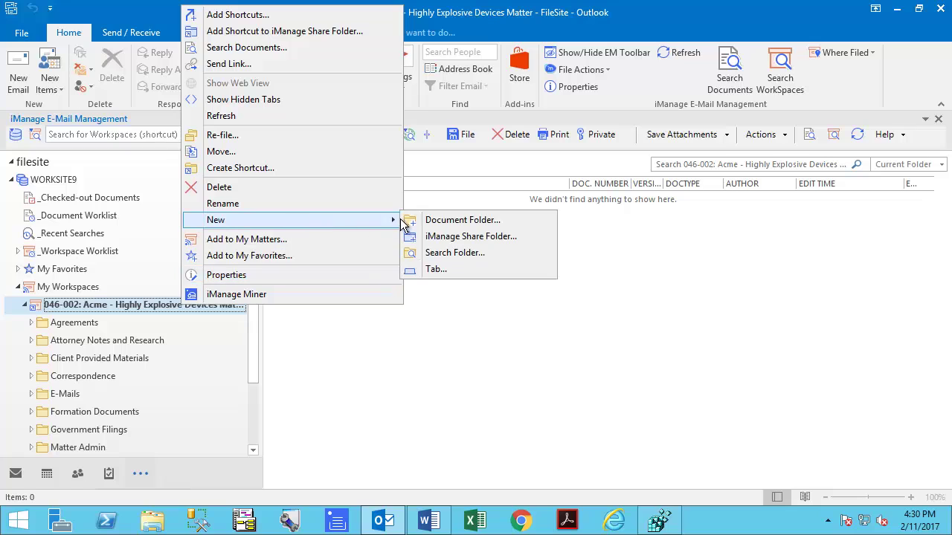
click(420, 236)
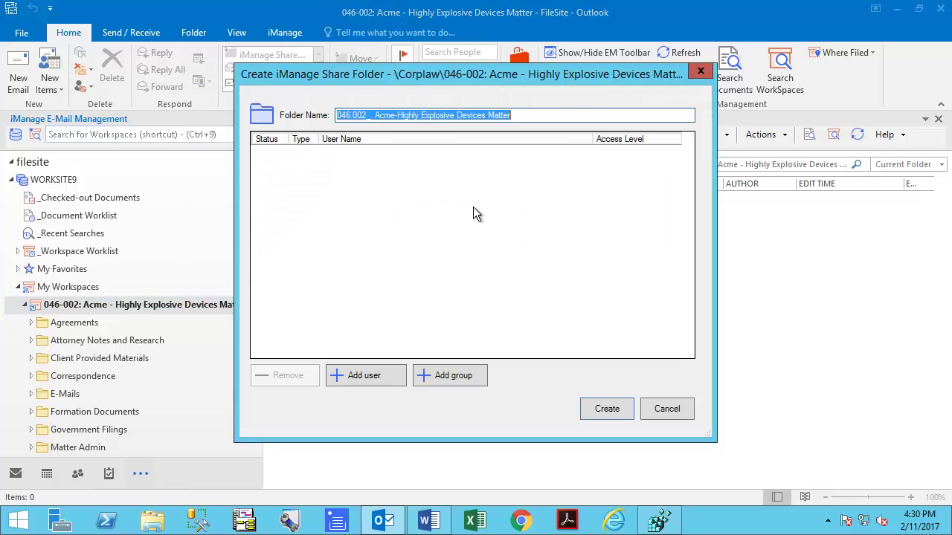
click(530, 115)
Add the external user's e-mail address as a Collaborator and create the share folder.
click(388, 377)
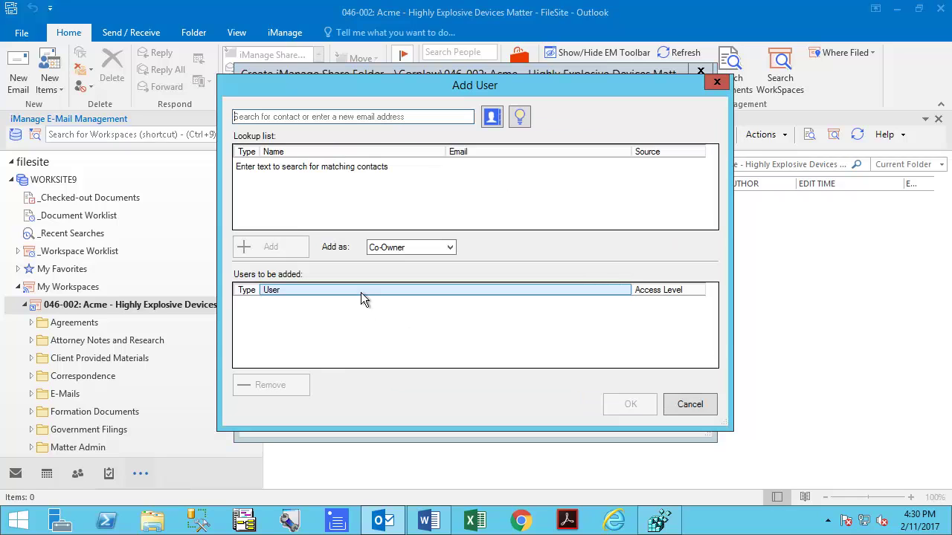
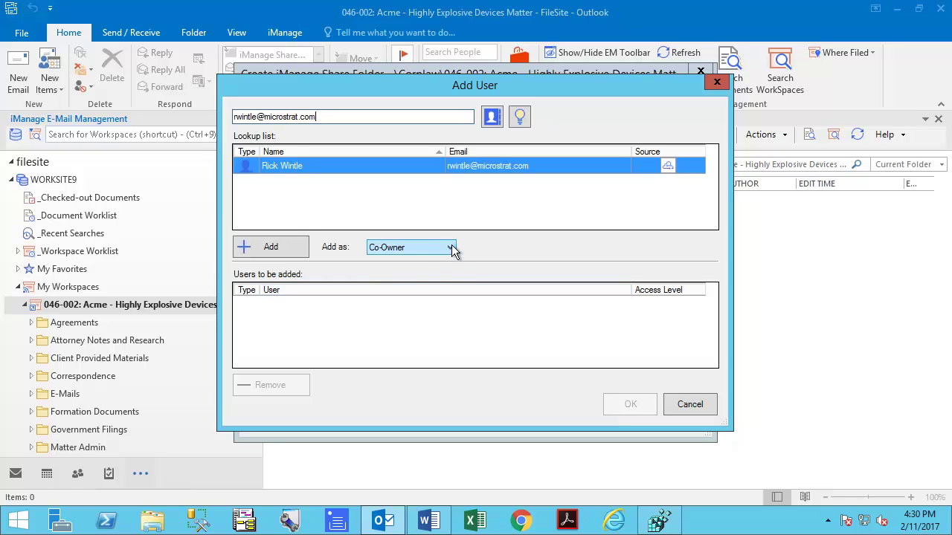
click(452, 248)
click(433, 273)
click(282, 250)
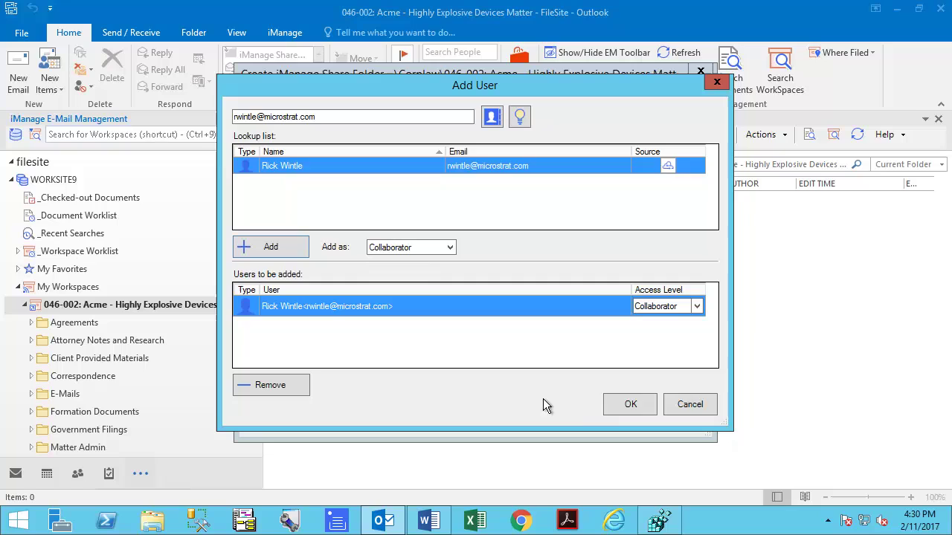
click(620, 406)
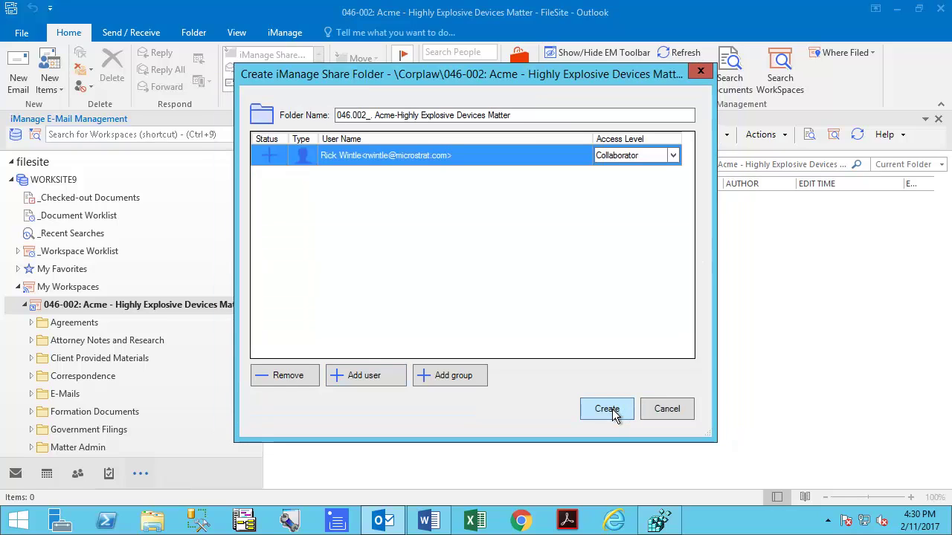
click(606, 409)
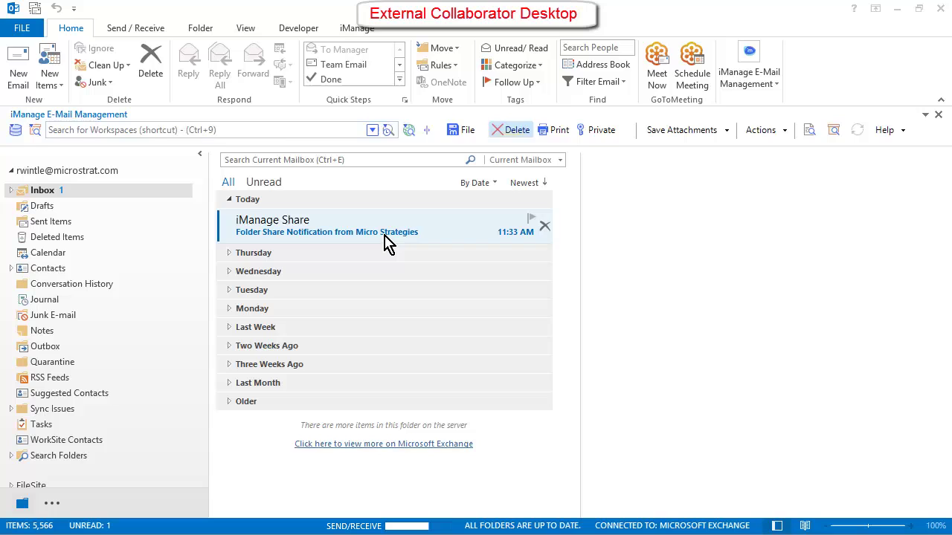
Open the Folder Share Notification email and follow its shared Acme folder link.
double_click(385, 242)
scroll(461, 371, down, 5)
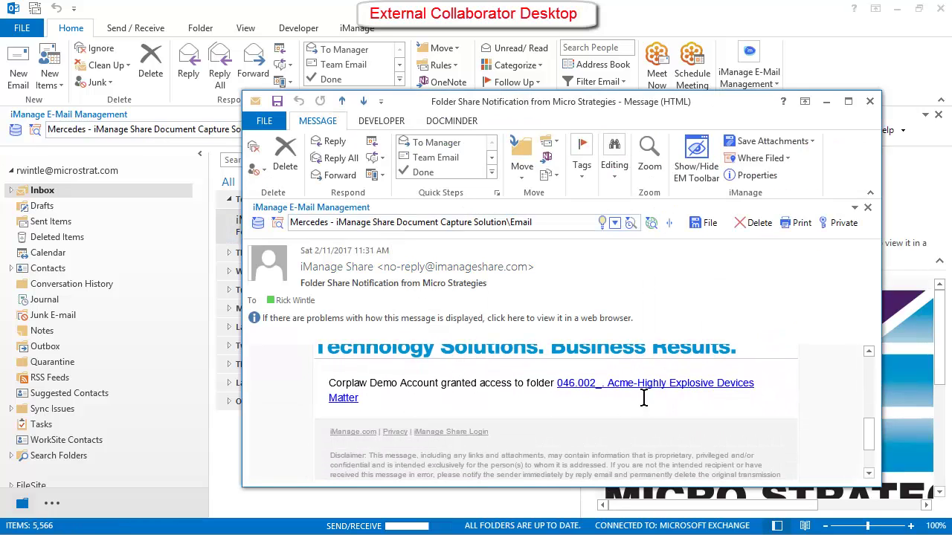
click(660, 388)
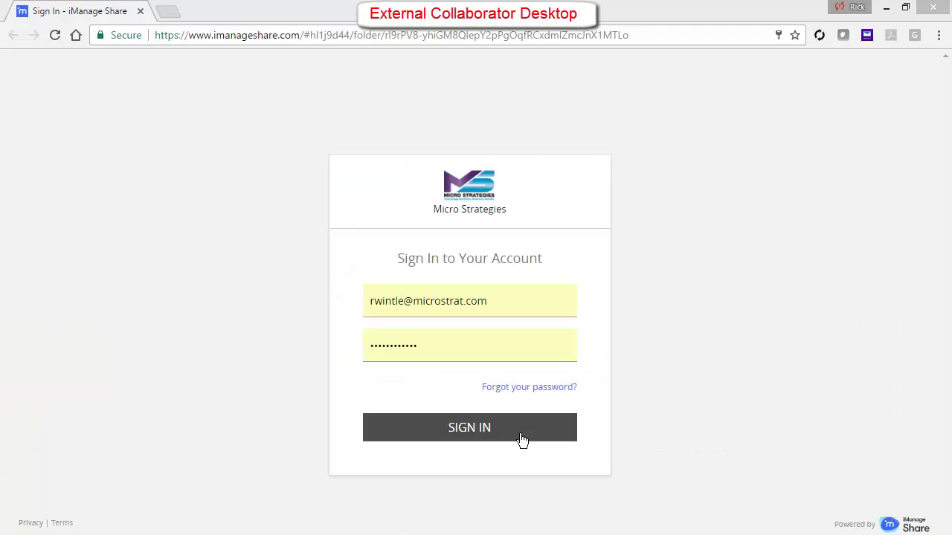
Sign in and drag the five Fictional Company files, from Practice Areas spreadsheet onward, into the folder.
click(523, 439)
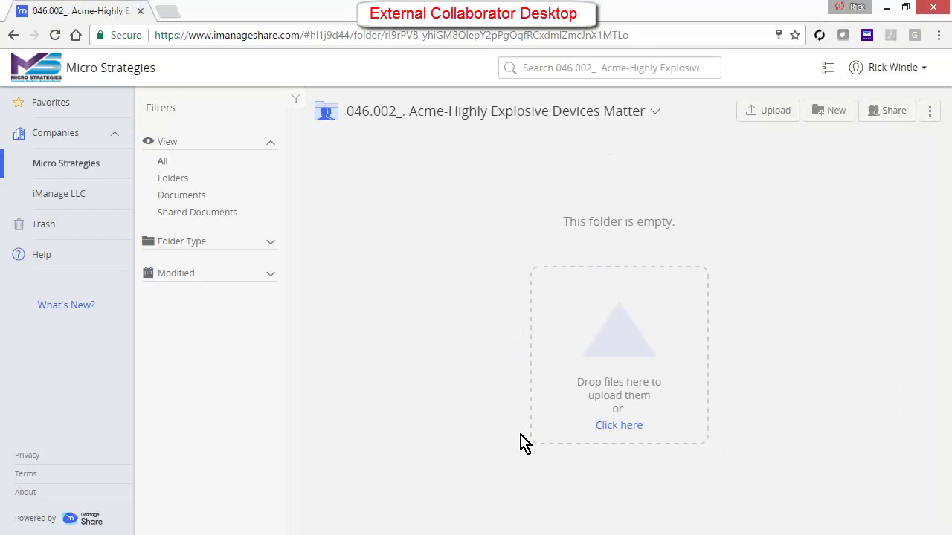
key(alt+Tab)
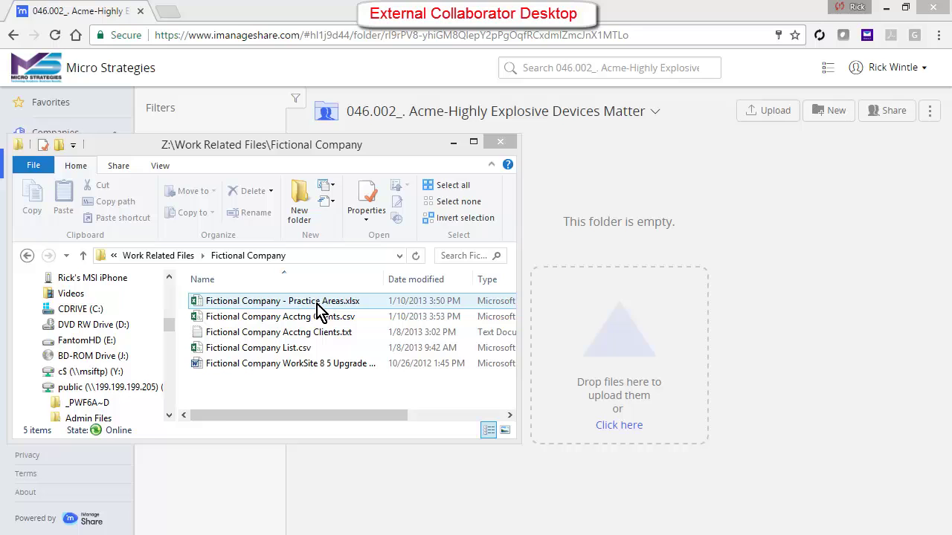
click(317, 308)
shift+click(325, 362)
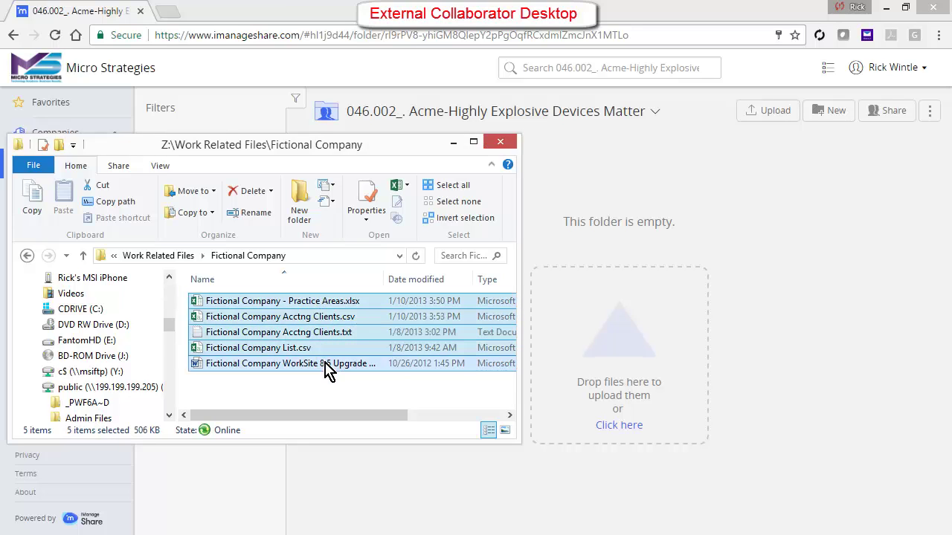
drag(325, 364, 655, 404)
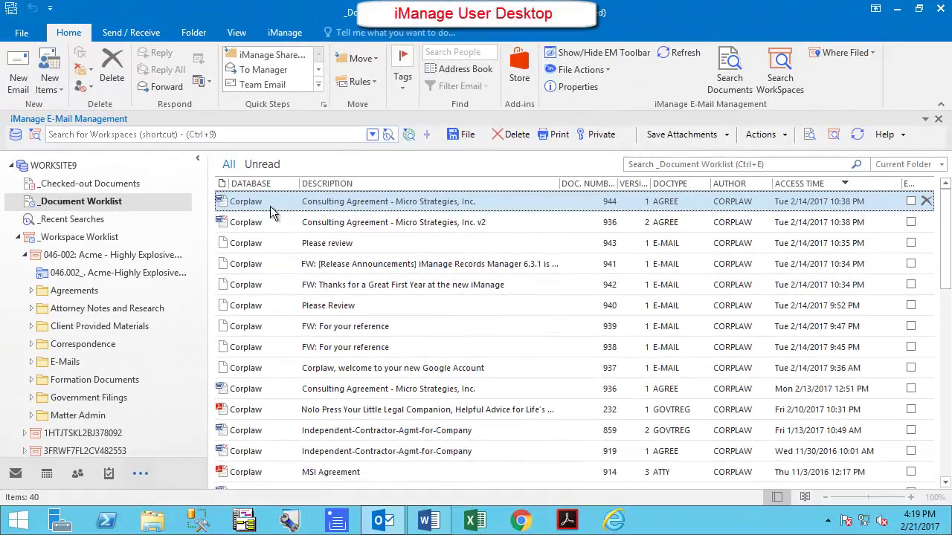
Save the Micro Strategies consulting agreement as 'Consulting Agreement v1' in the 046.002 workspace and refresh.
click(122, 274)
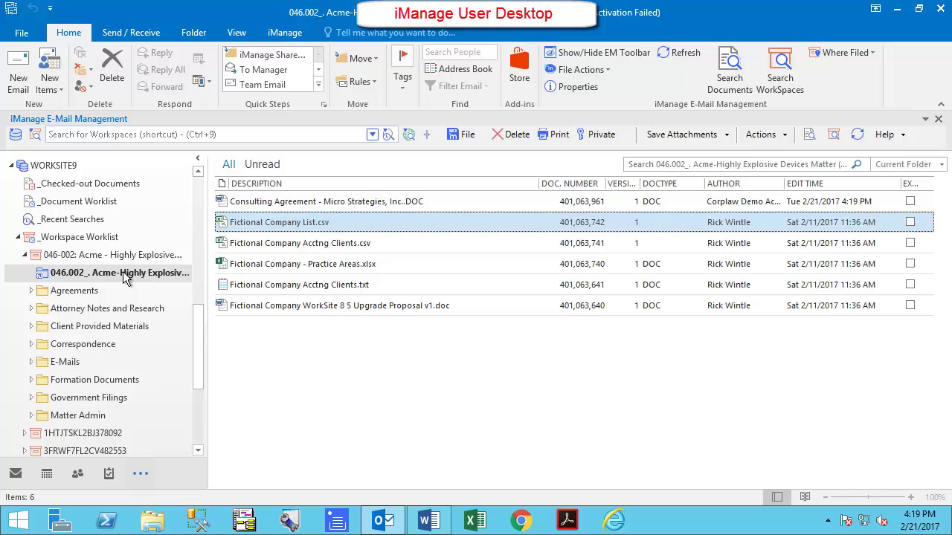
click(379, 202)
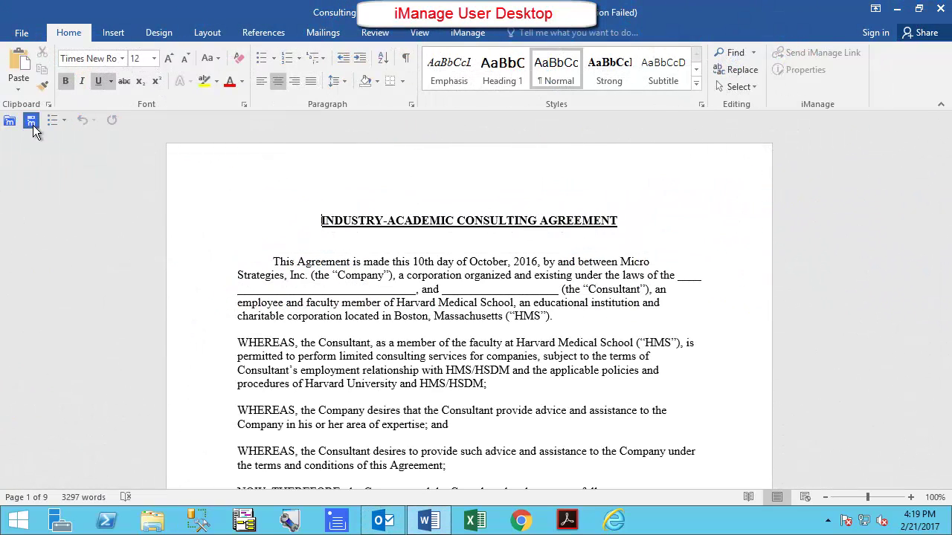
click(33, 125)
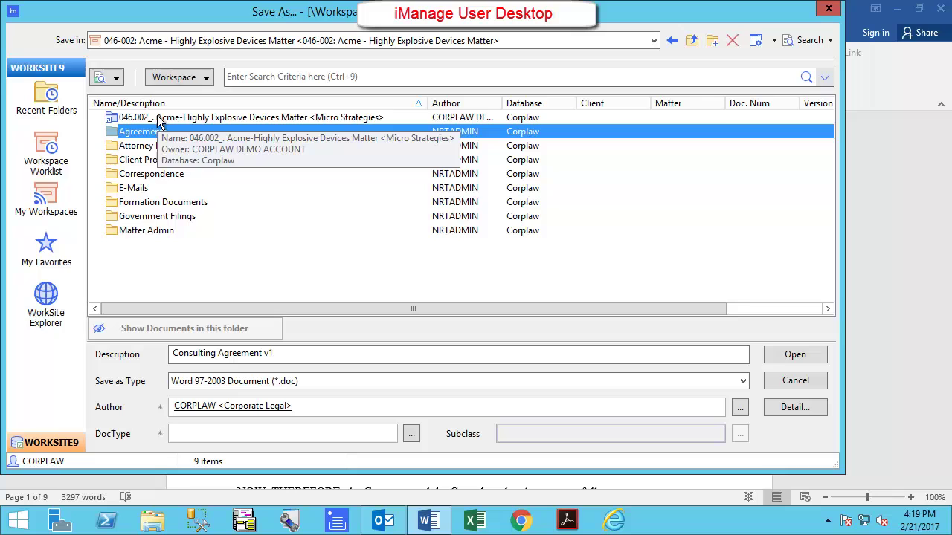
double_click(214, 117)
click(791, 356)
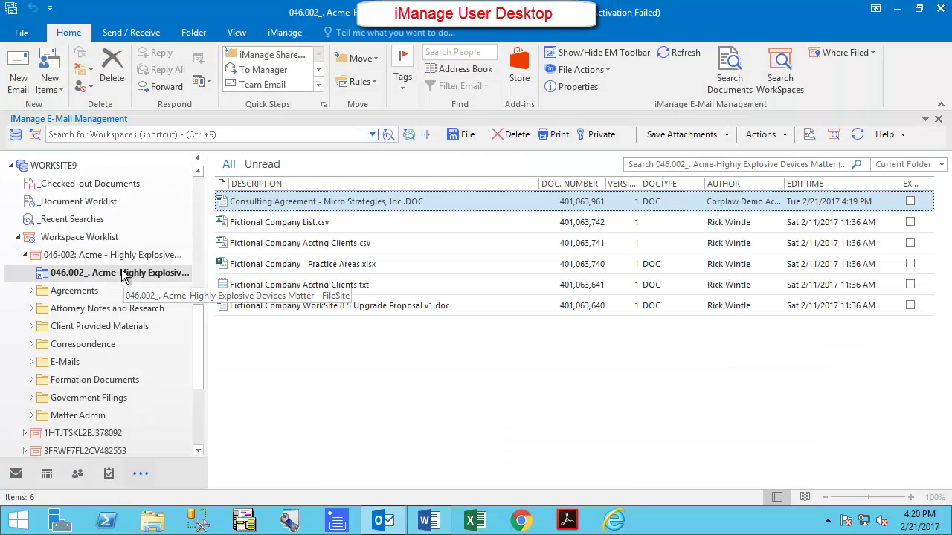
click(122, 280)
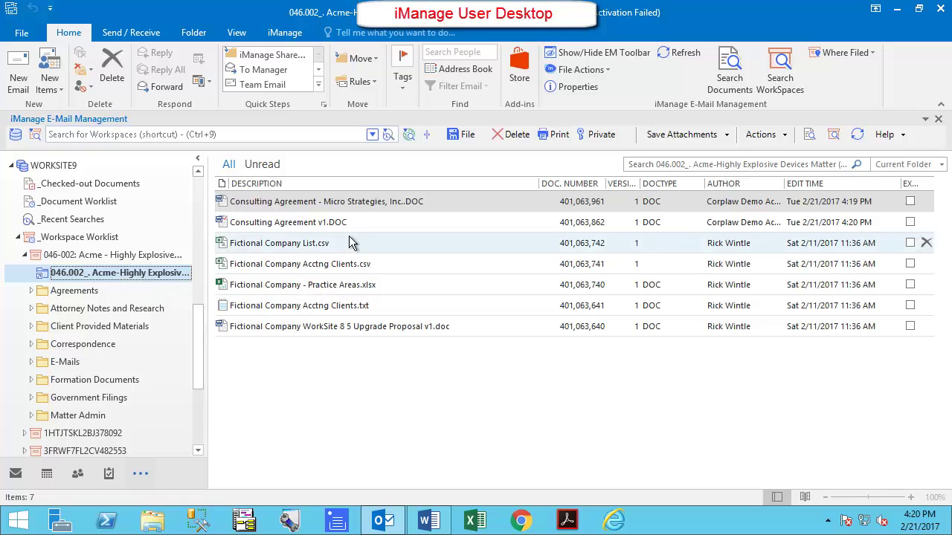
Open the Formation Documents folder and select the Lease Agreement.
click(362, 204)
click(91, 381)
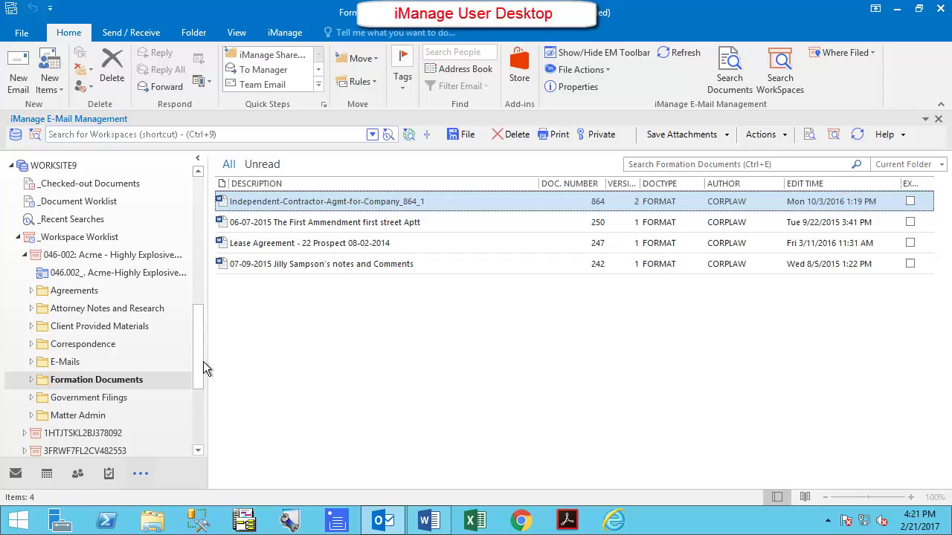
click(332, 248)
click(332, 248)
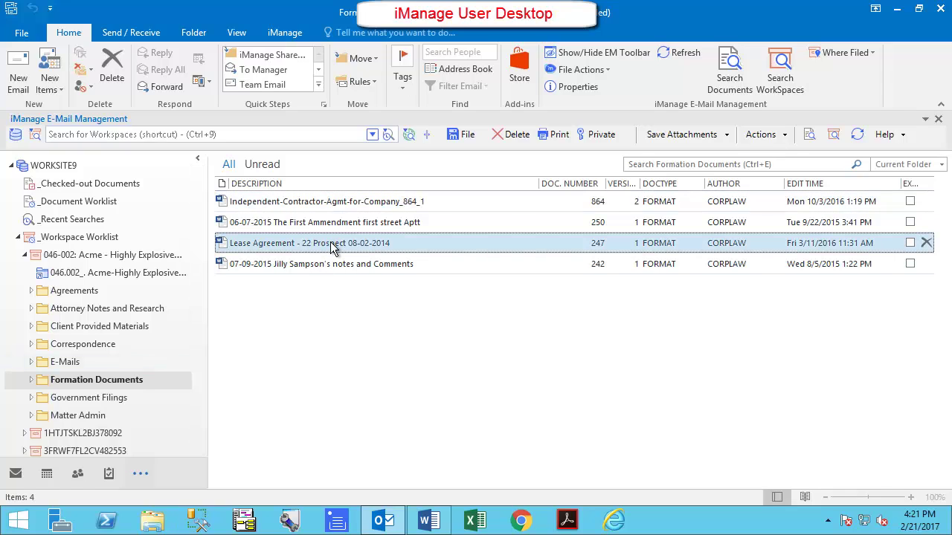
right_click(332, 247)
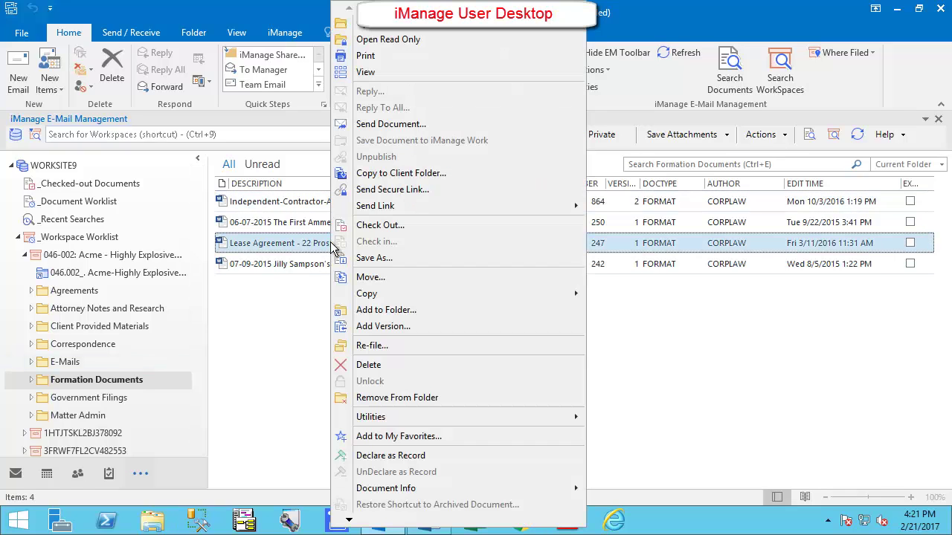
click(378, 175)
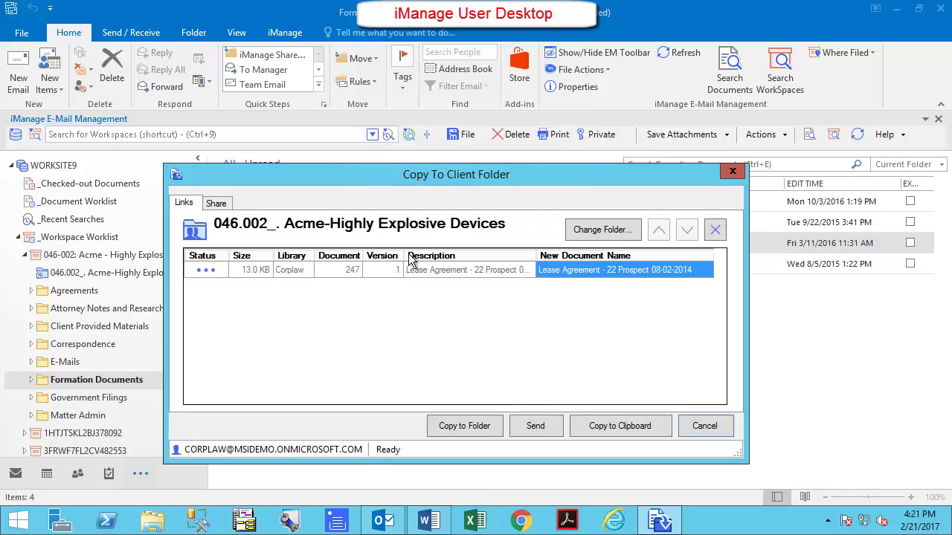
click(463, 429)
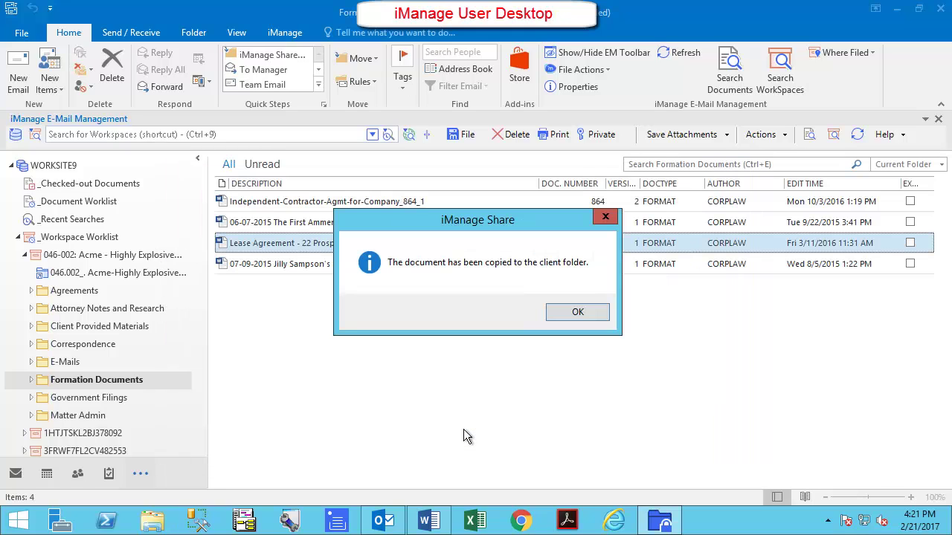
click(578, 312)
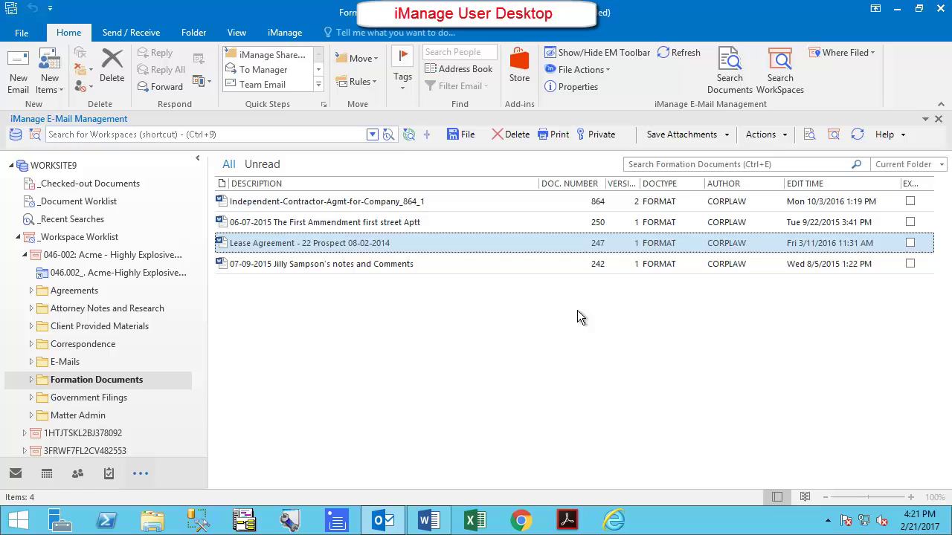
click(167, 275)
click(373, 250)
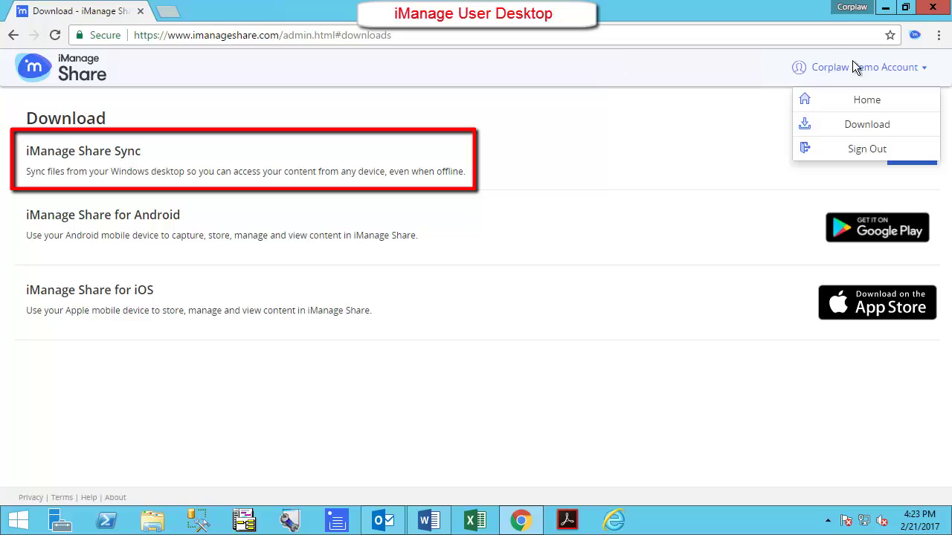
From the account menu's Download page, download the iManage Share Sync installer via Details.
click(898, 67)
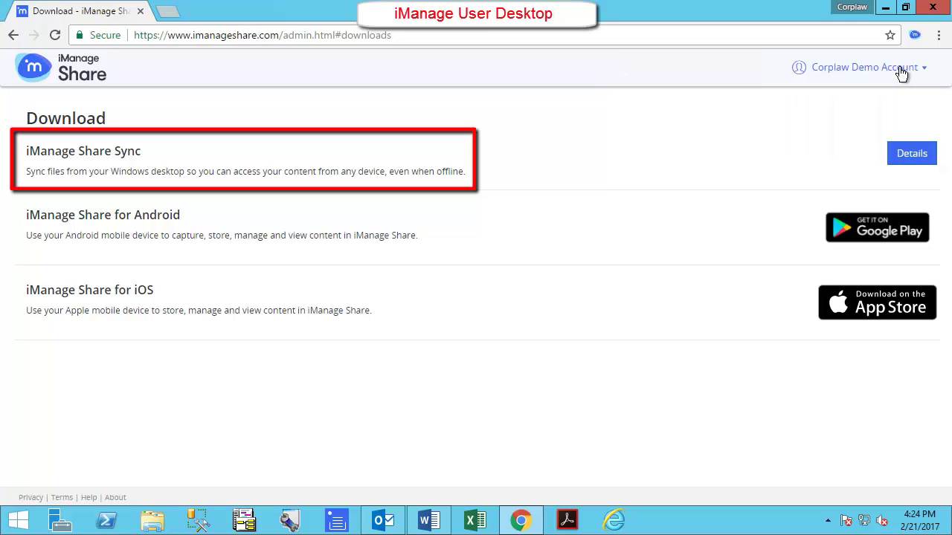
click(901, 70)
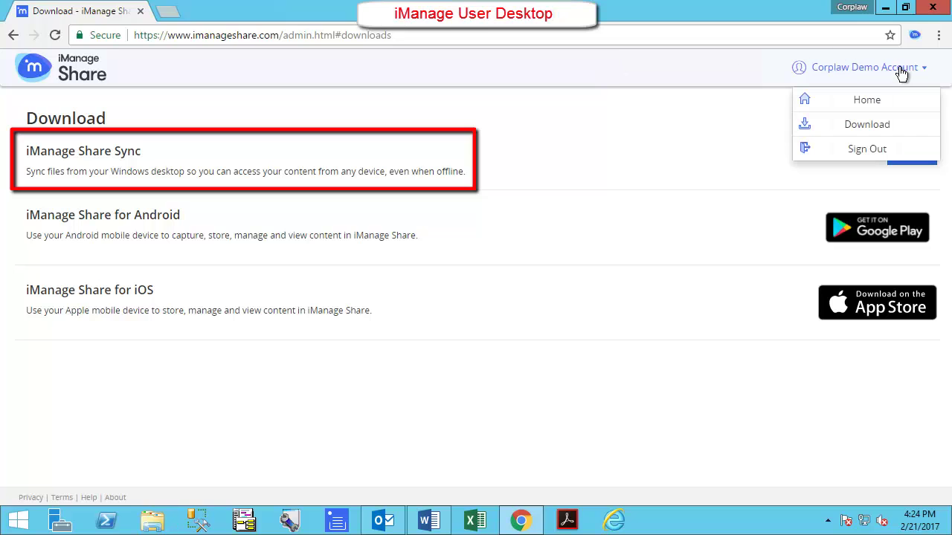
click(889, 132)
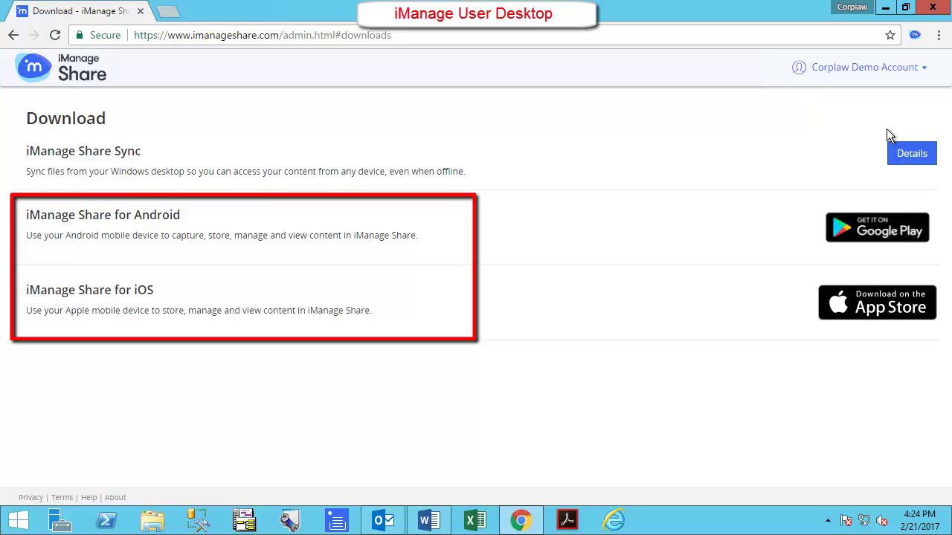
click(906, 156)
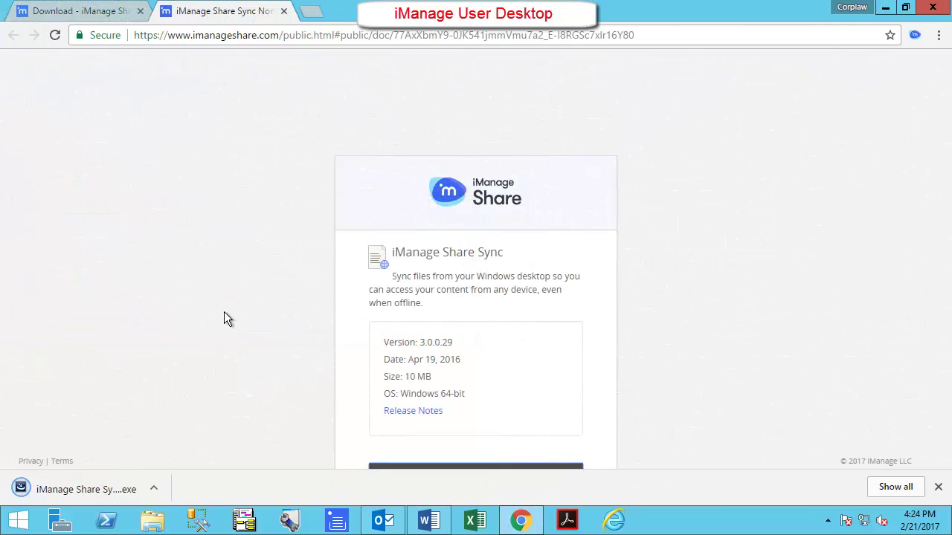
Install Share Sync in English, accepting the license, then enter the account user name.
click(67, 490)
click(511, 284)
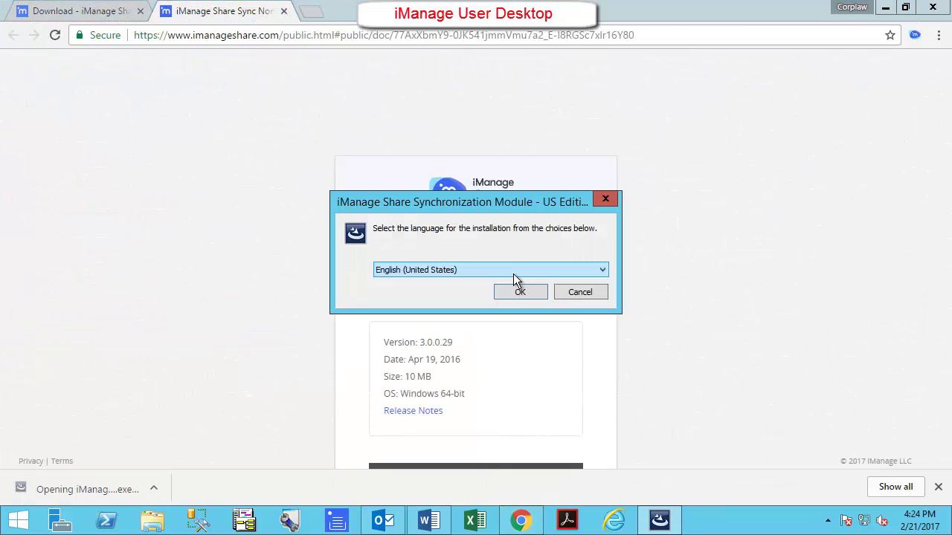
click(517, 288)
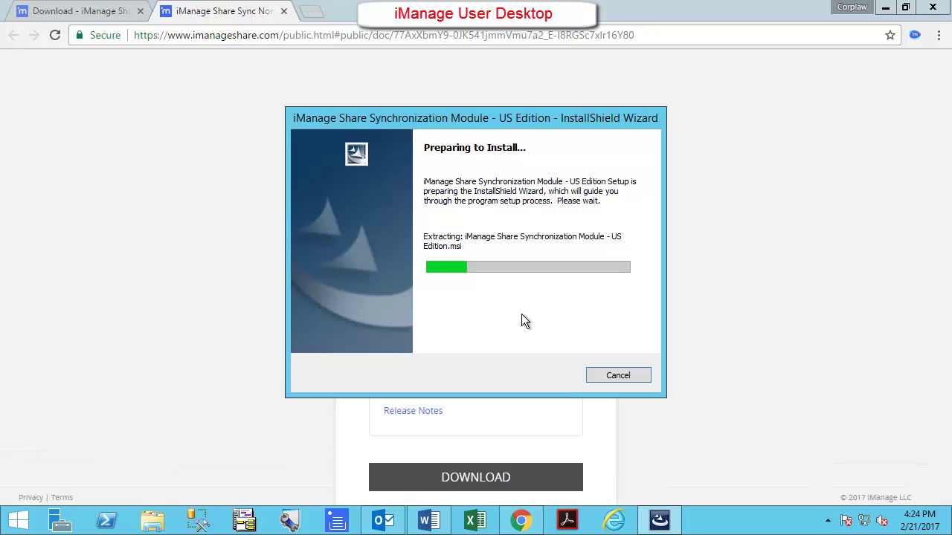
click(551, 379)
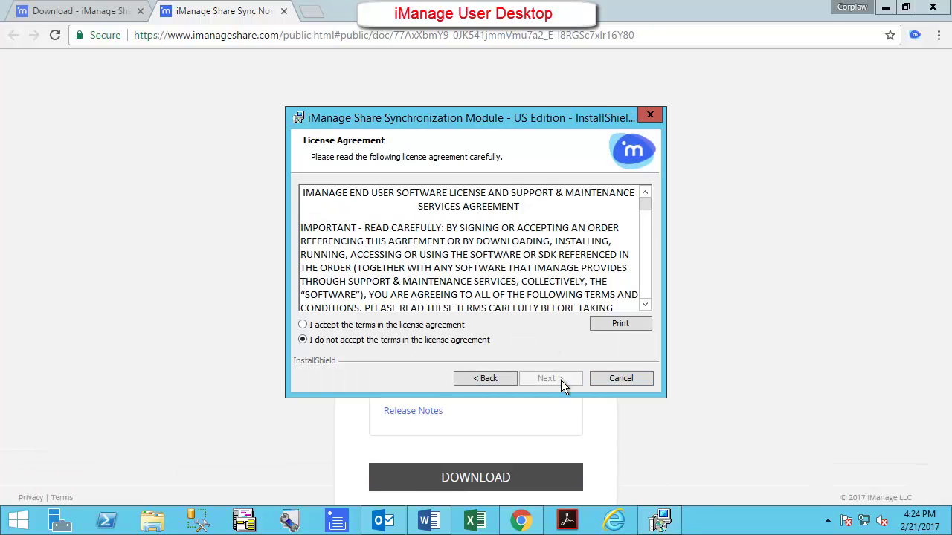
click(303, 323)
click(551, 378)
click(550, 379)
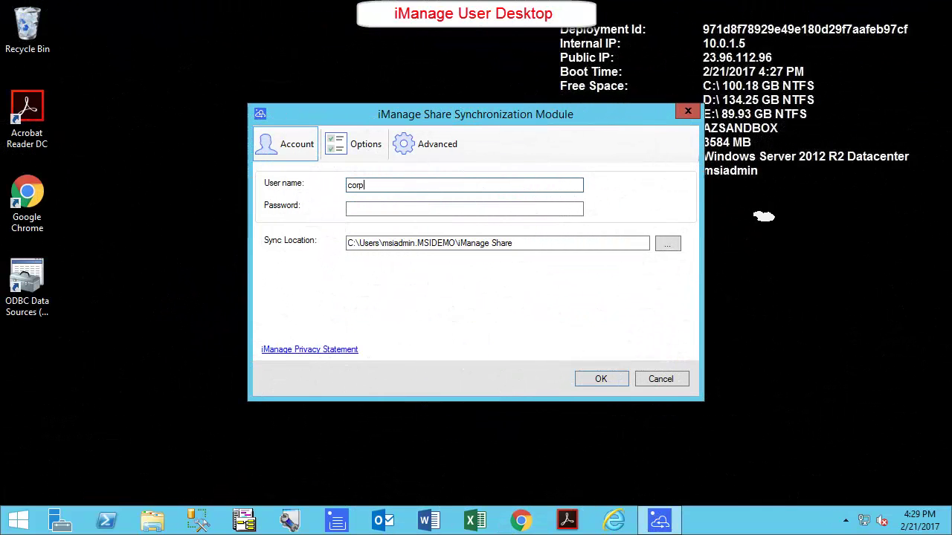
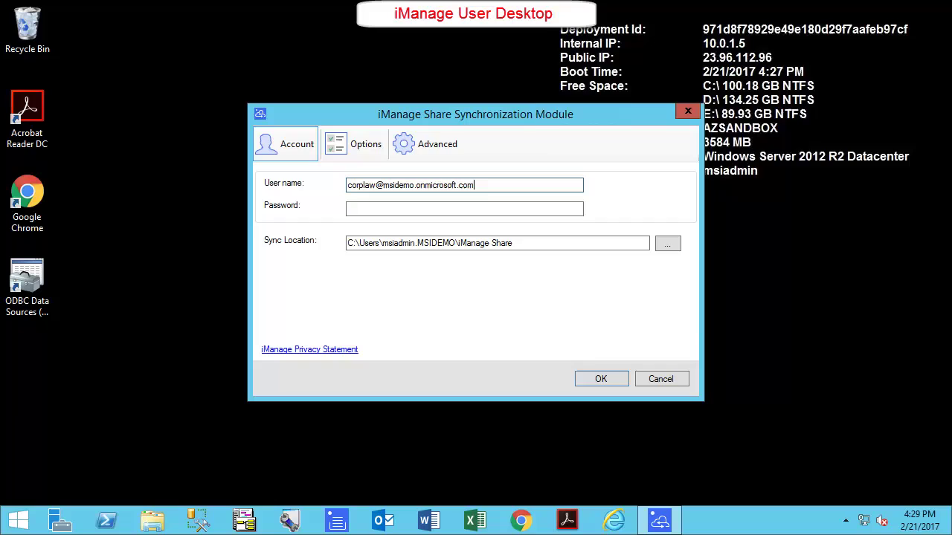
Enter the account password, set the proxy to No proxy under Advanced options, and save the settings.
key(Tab)
text(p)
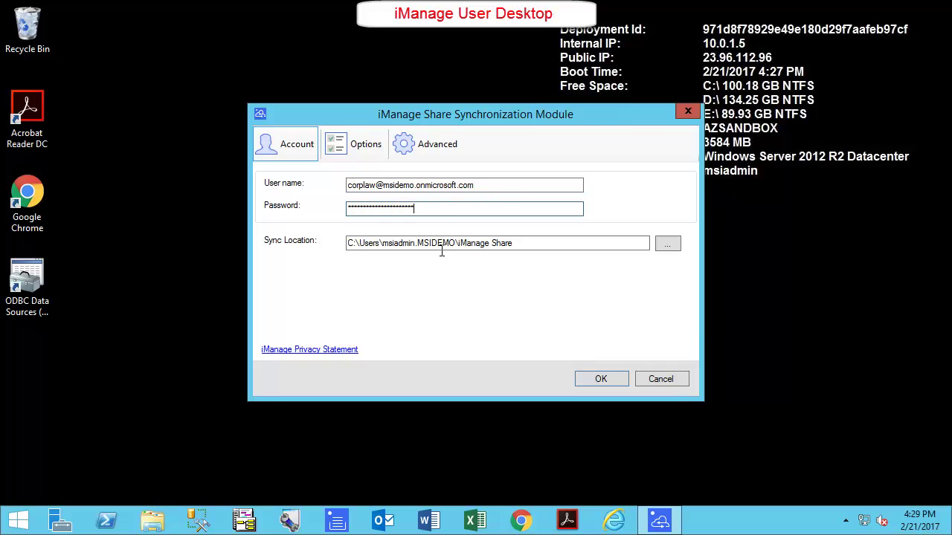
click(368, 142)
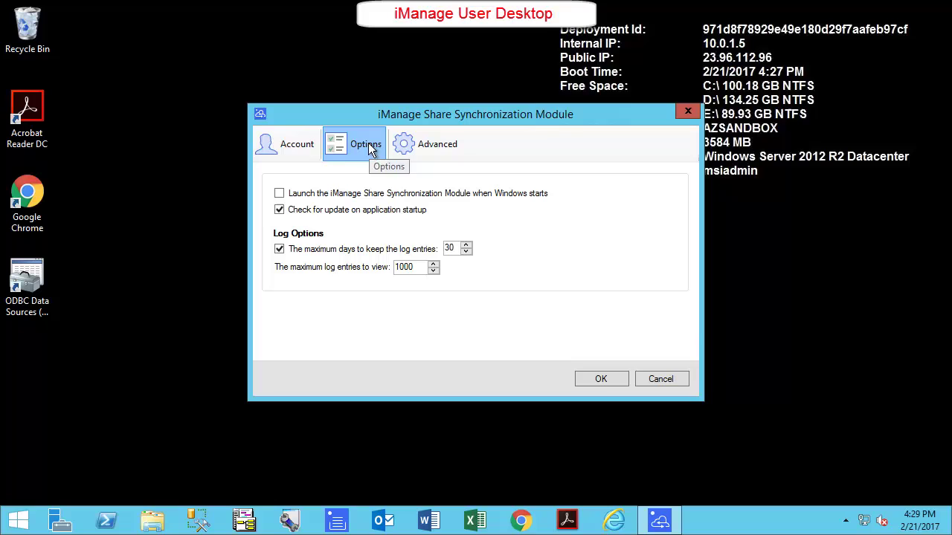
click(441, 144)
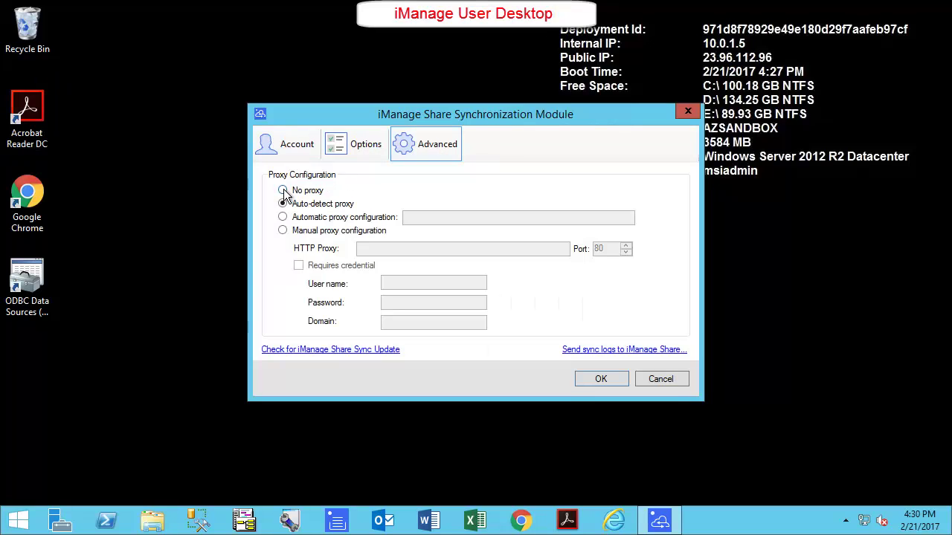
click(283, 191)
click(601, 380)
click(845, 521)
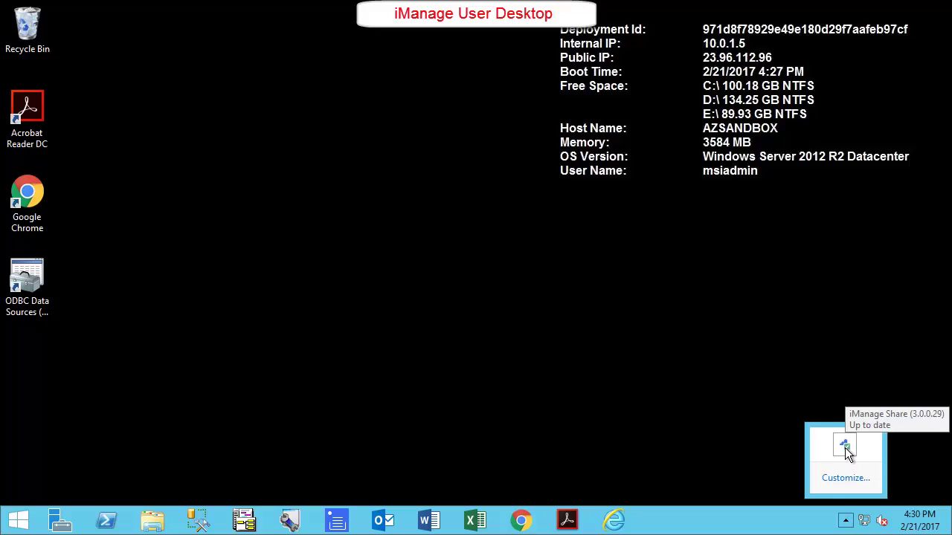
Open the local iManage Share folder from the sync app's tray icon menu.
right_click(844, 448)
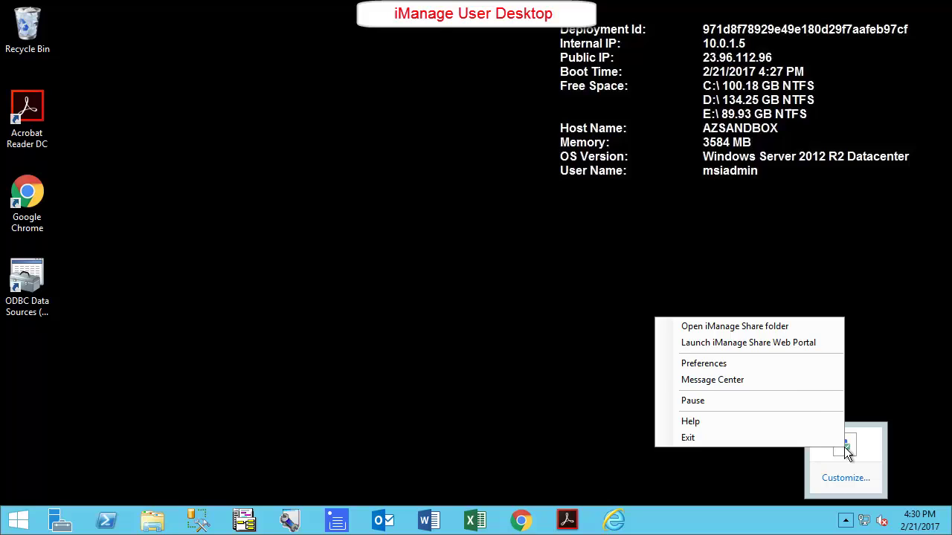
click(740, 329)
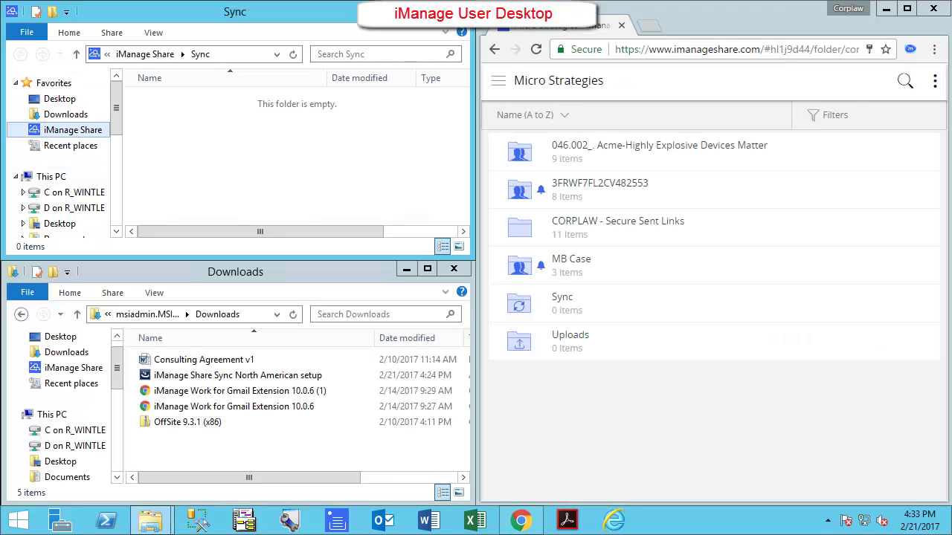
Drag Consulting Agreement v1 from Downloads into the local Sync folder, then go to the web portal.
click(218, 361)
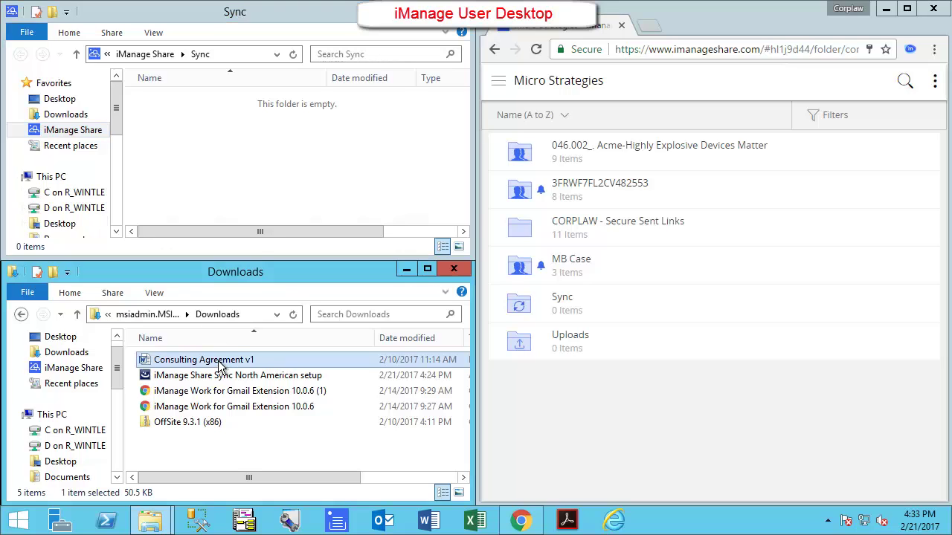
drag(221, 364, 219, 149)
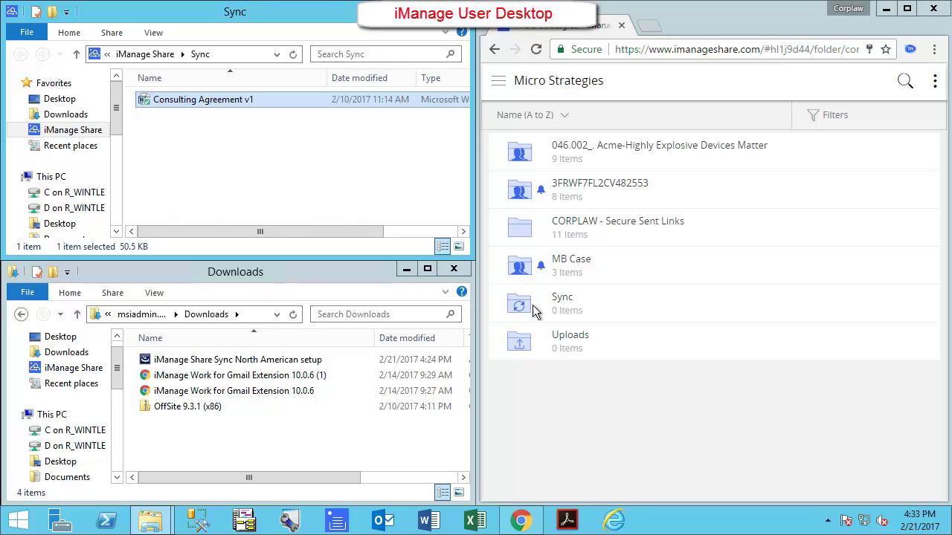
click(565, 305)
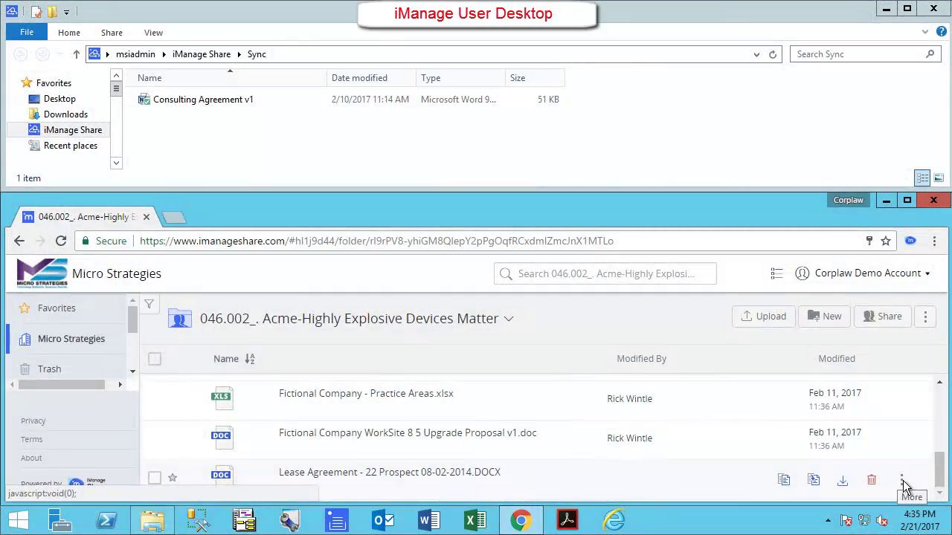
Move Lease Agreement - 22 Prospect 08-02-2014.DOCX into the Micro Strategies Sync folder.
click(903, 485)
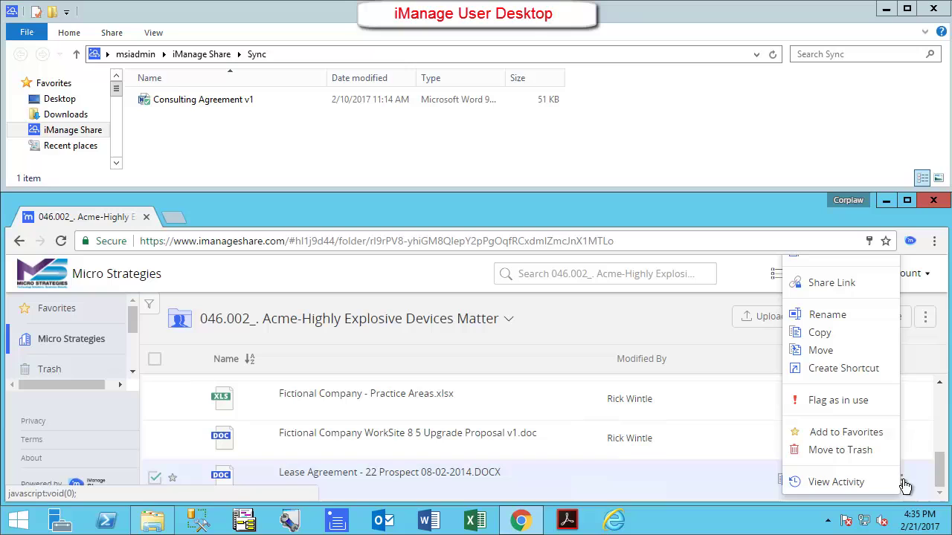
click(821, 350)
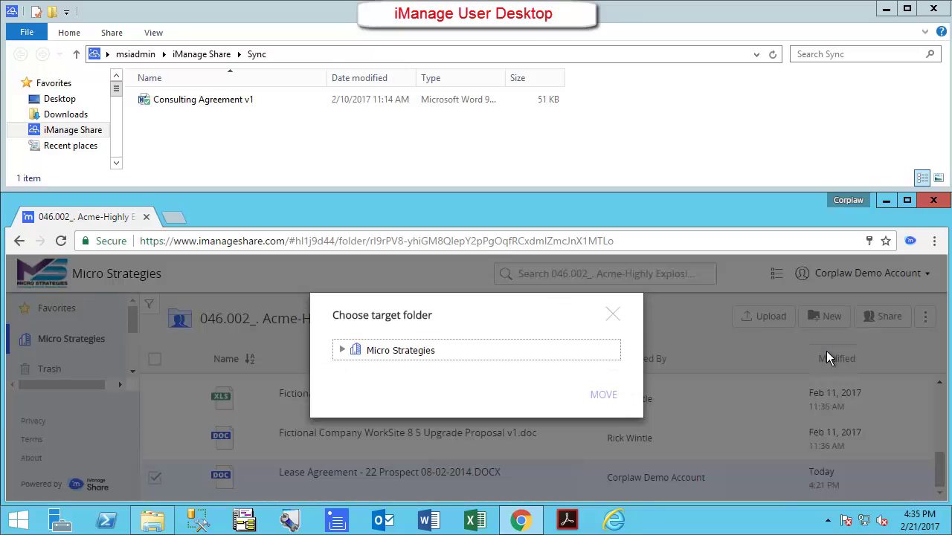
click(341, 351)
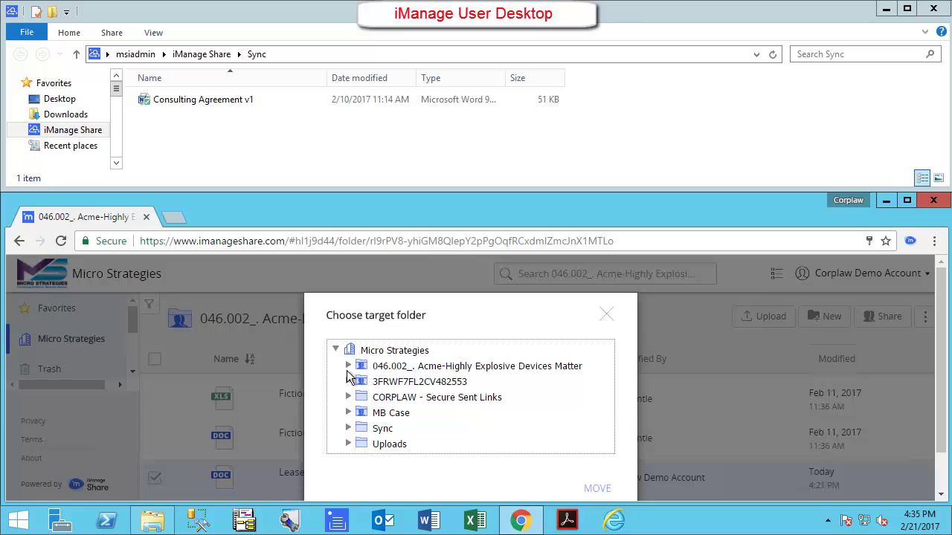
click(380, 431)
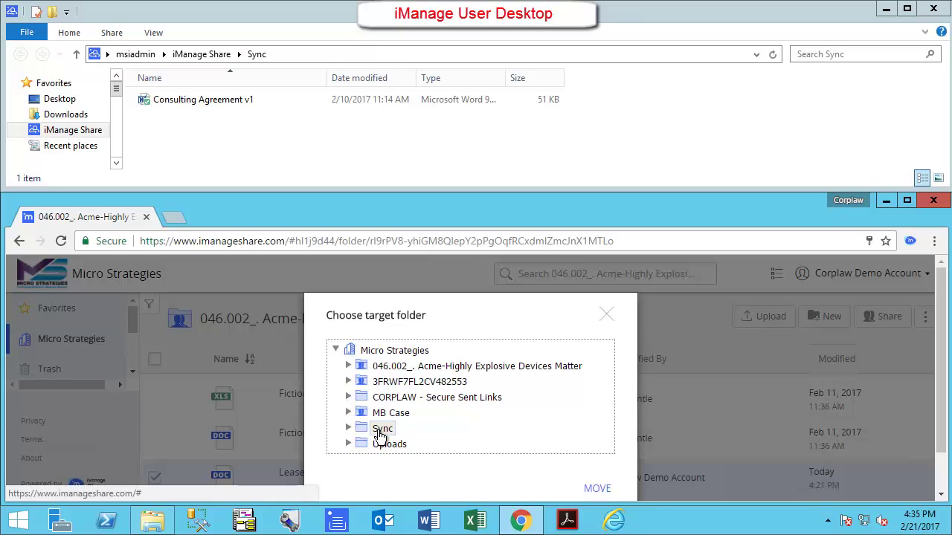
click(597, 466)
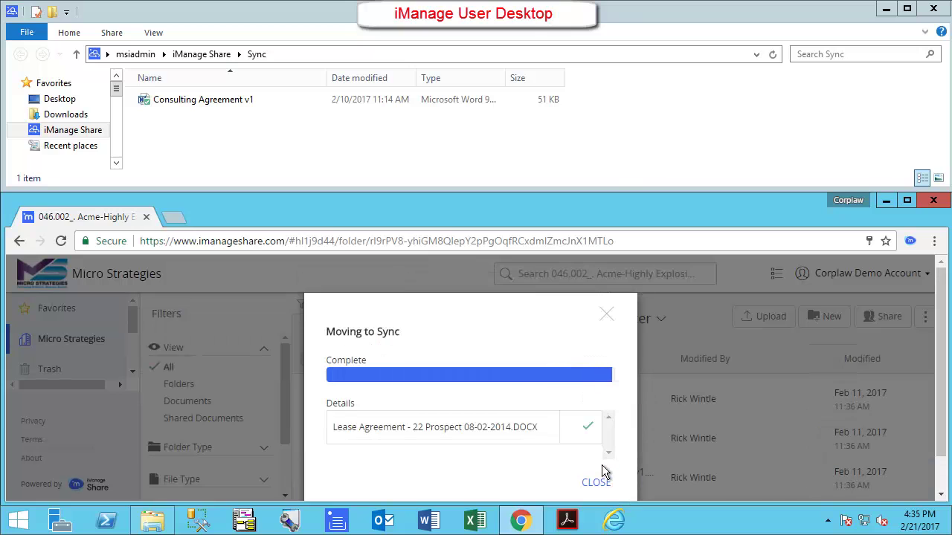
click(599, 483)
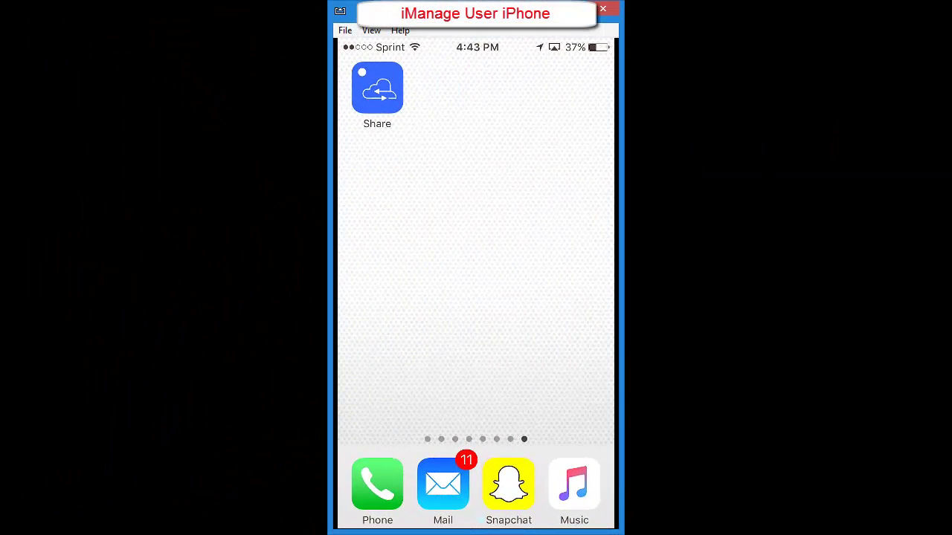
On the iPhone, open Home > Sync in iManage Share and scroll through Consulting Agreement v1.
click(377, 88)
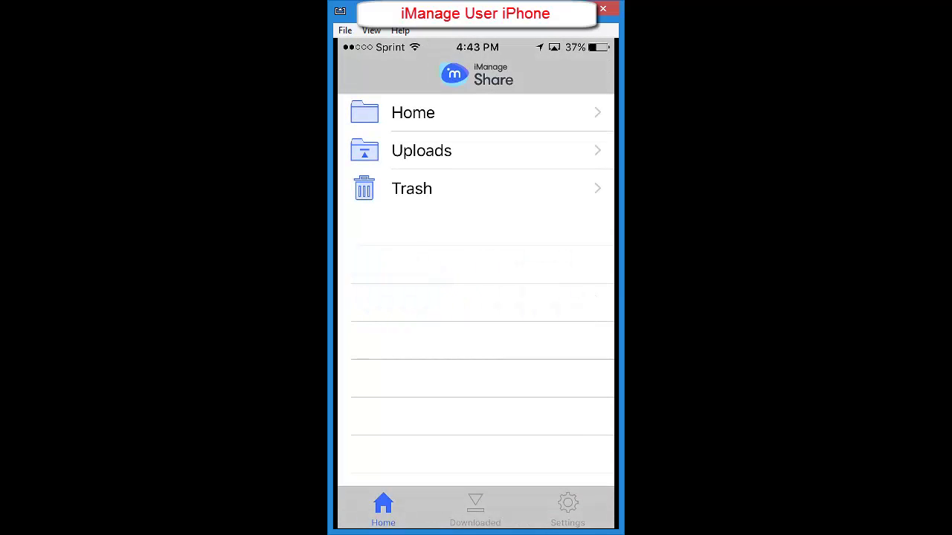
click(412, 112)
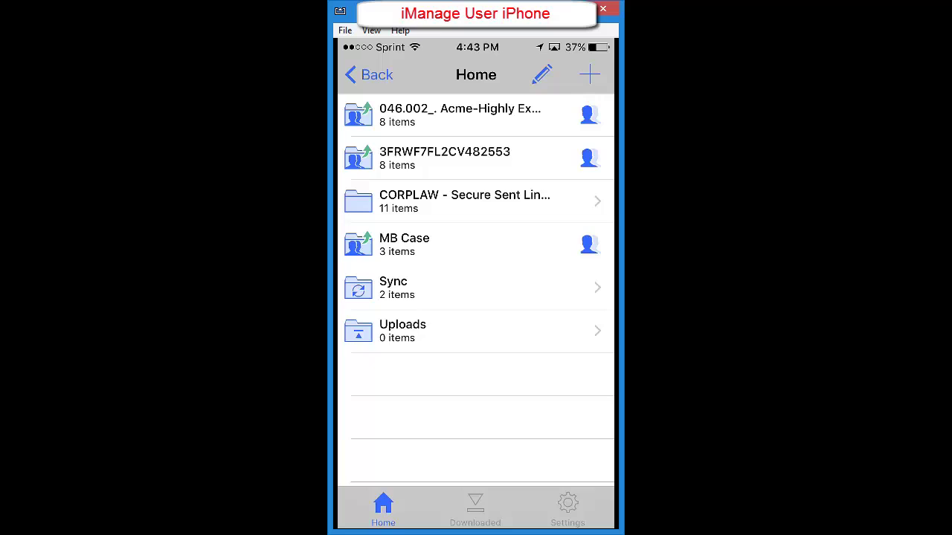
click(446, 288)
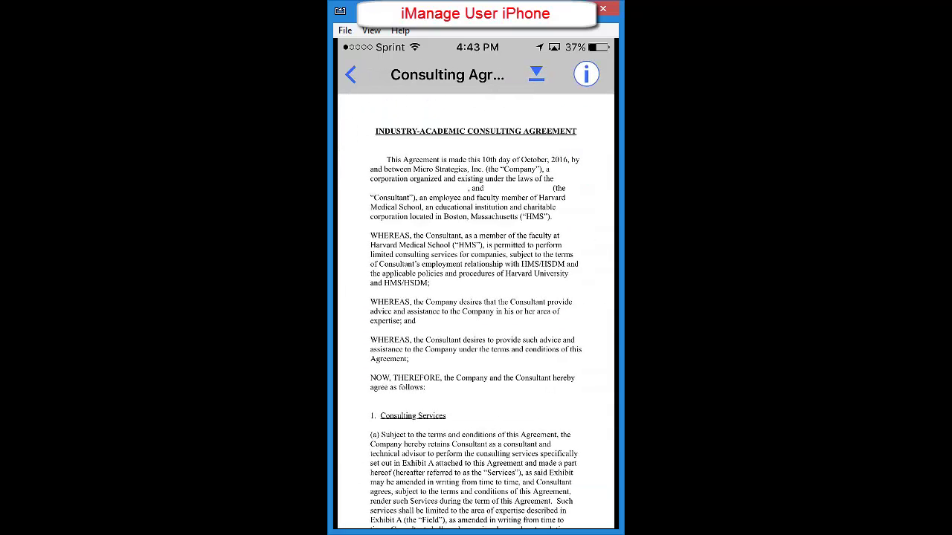
scroll(476, 310, down, 10)
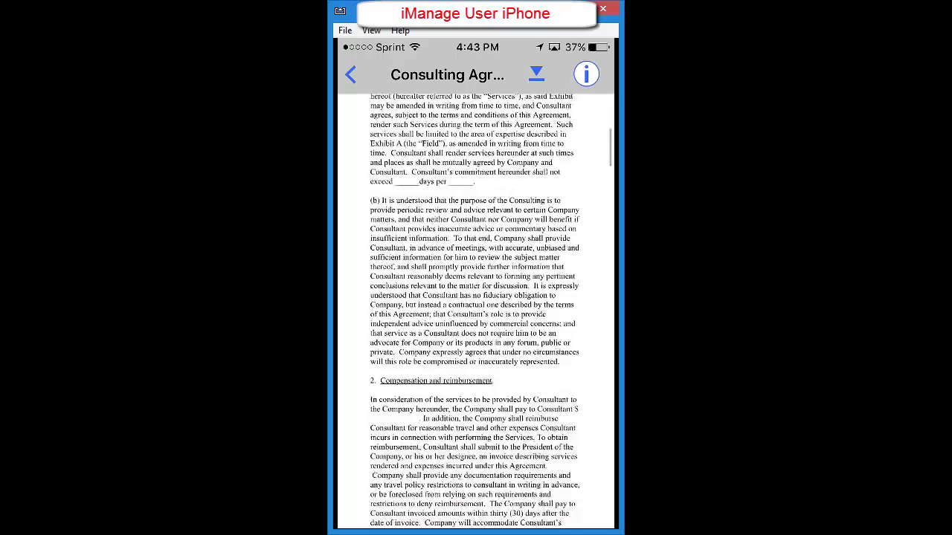
scroll(476, 310, down, 5)
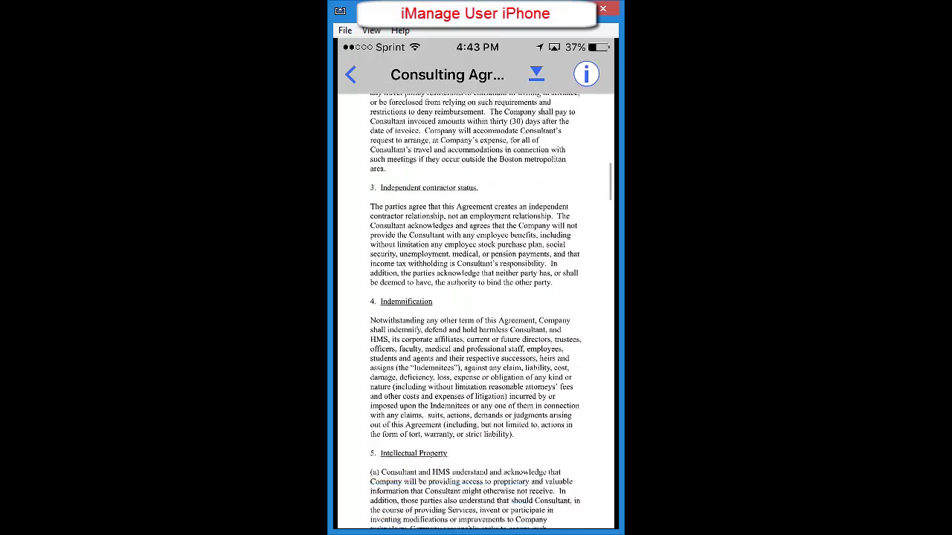